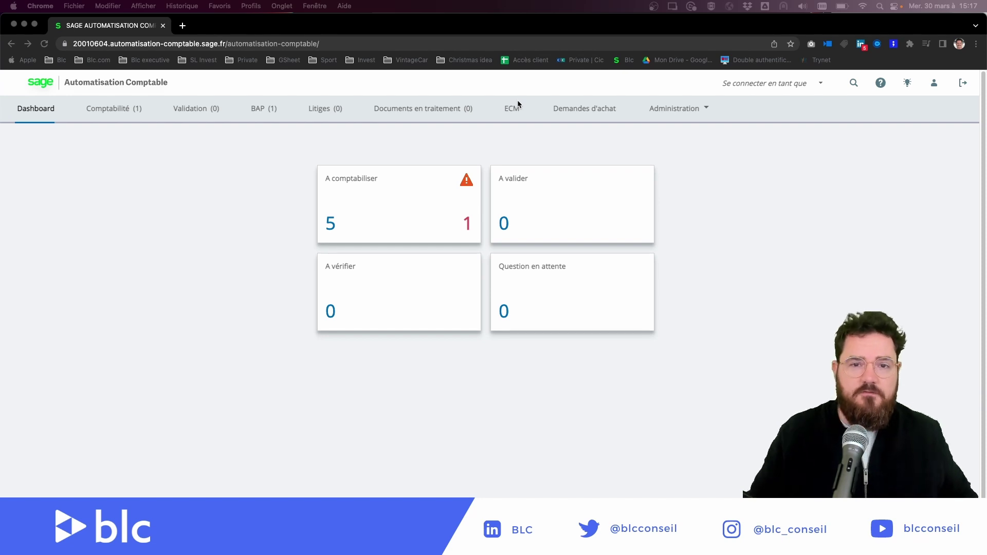
# Open the ECM module and go to the administration of its document explorer.
pyautogui.click(513, 109)
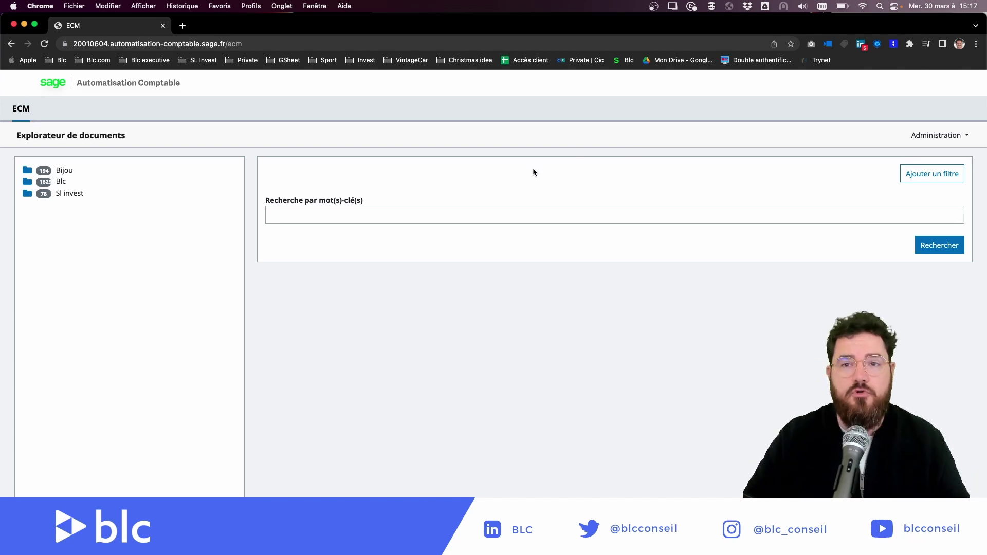
pyautogui.click(950, 135)
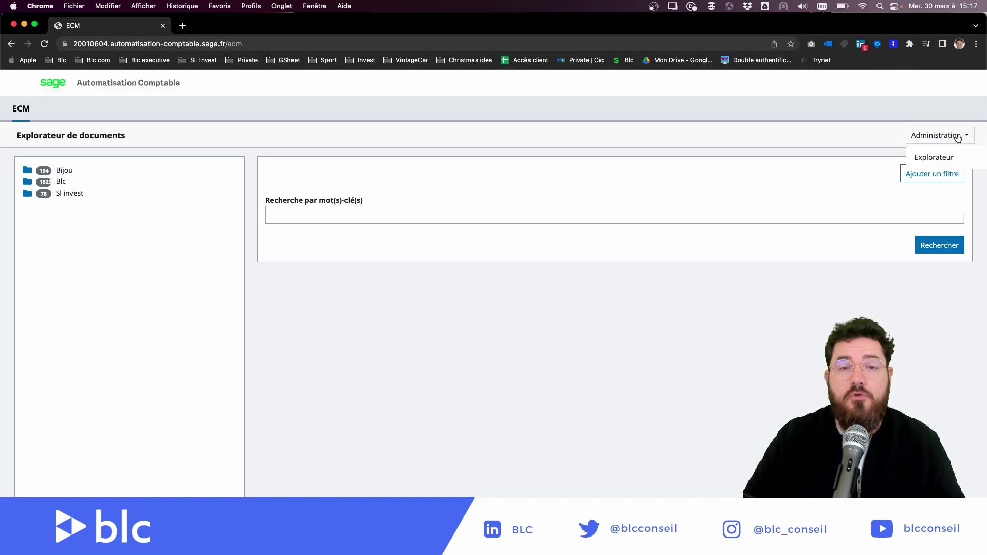
pyautogui.click(946, 158)
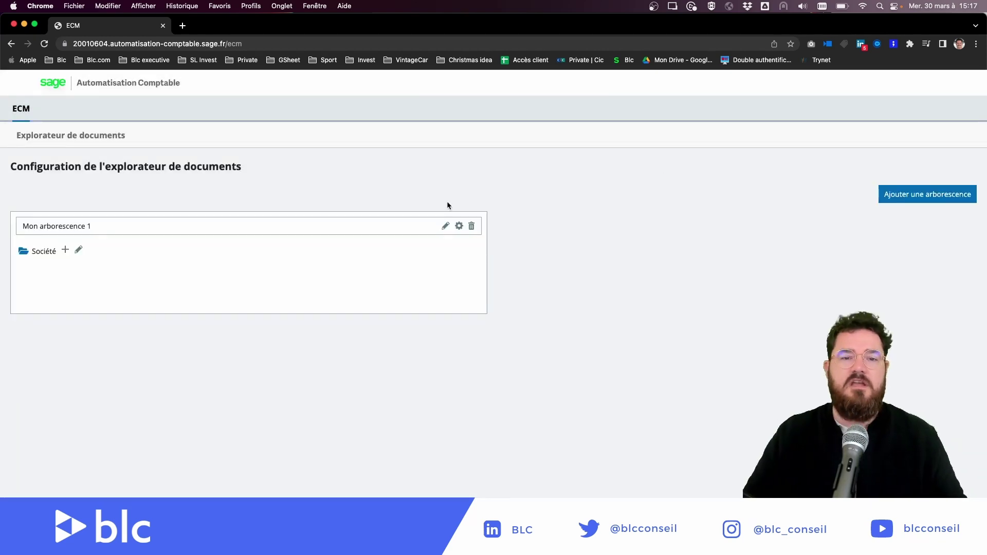
# Delete the existing tree "Mon arborescence 1" and add a new tree in its place.
pyautogui.click(471, 226)
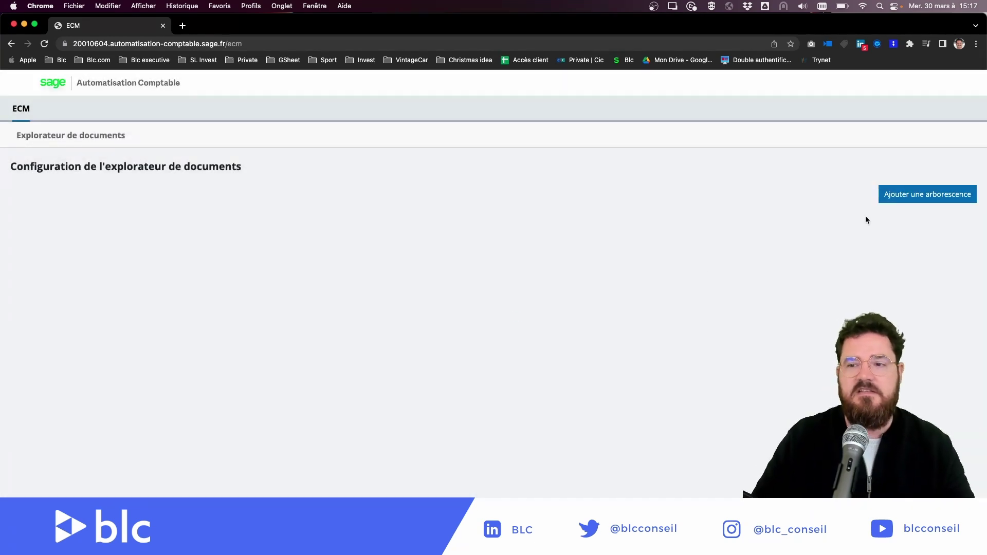
pyautogui.click(914, 194)
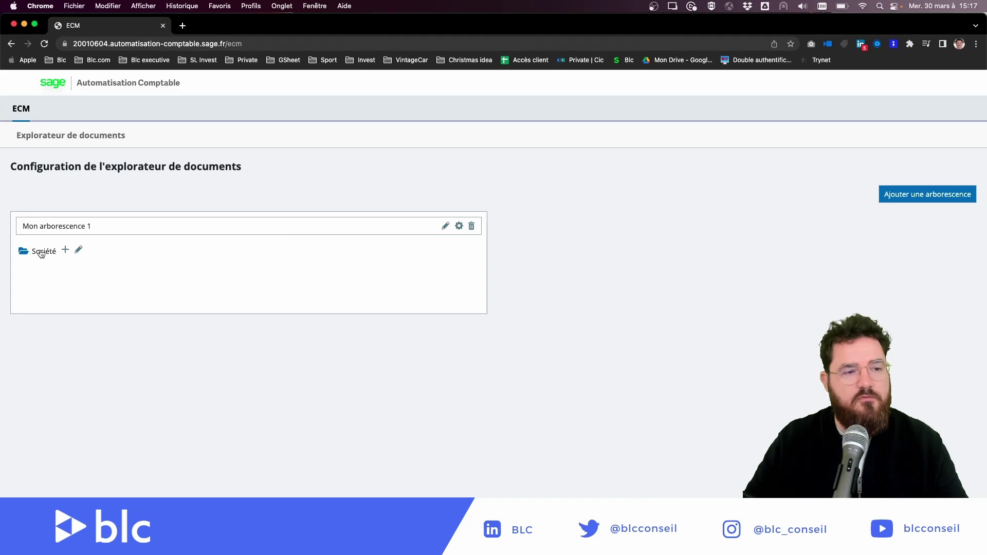
# Add an Agence pivot level under the Société folder of the new tree.
pyautogui.click(66, 250)
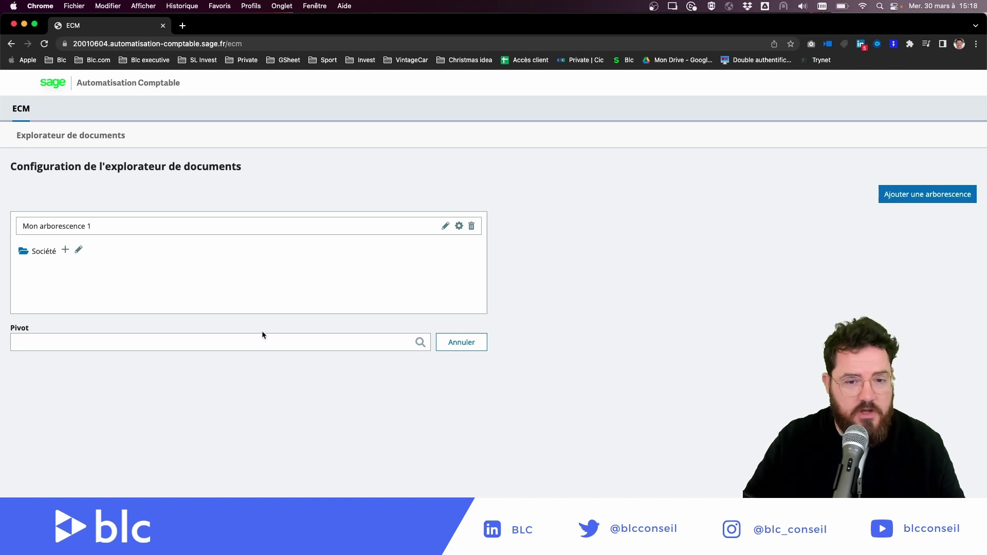
pyautogui.click(238, 342)
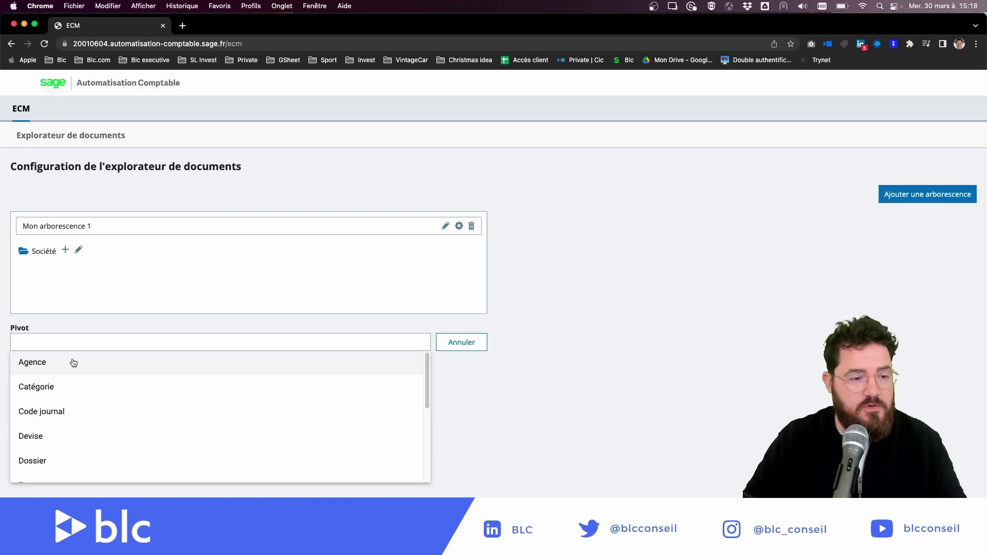
pyautogui.scroll(-2, 74, 364)
pyautogui.scroll(2, 106, 396)
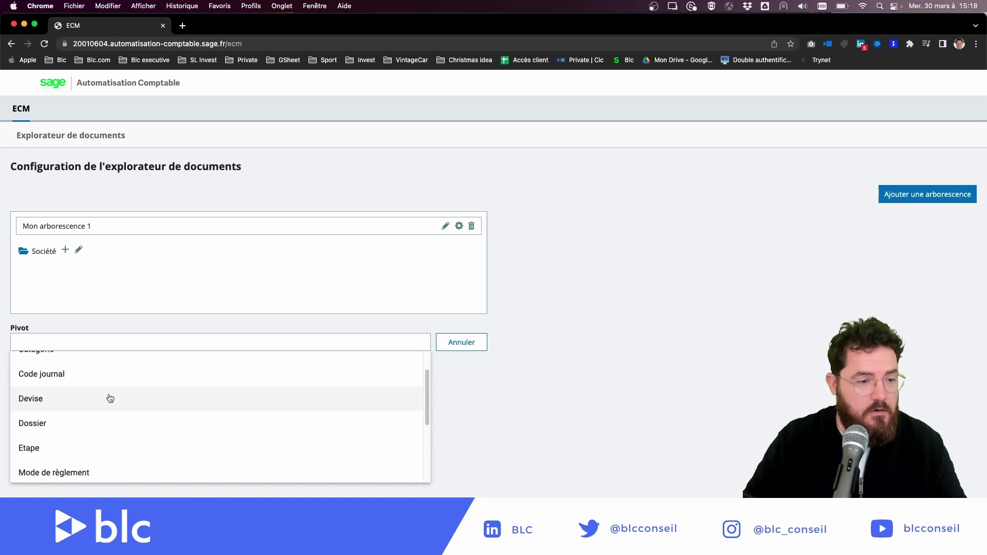
pyautogui.click(93, 364)
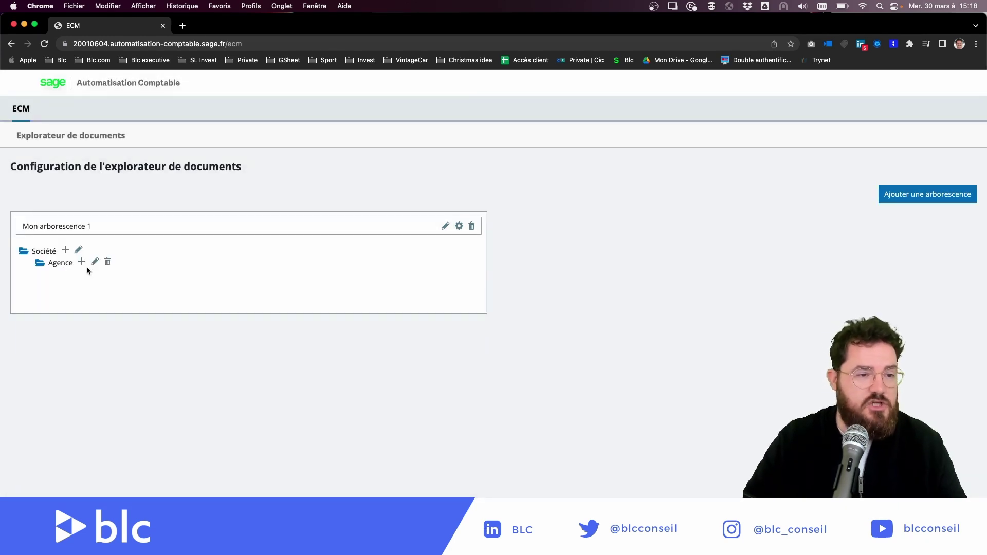
# Add a Tiers pivot level under the Agence folder.
pyautogui.click(83, 263)
pyautogui.click(166, 347)
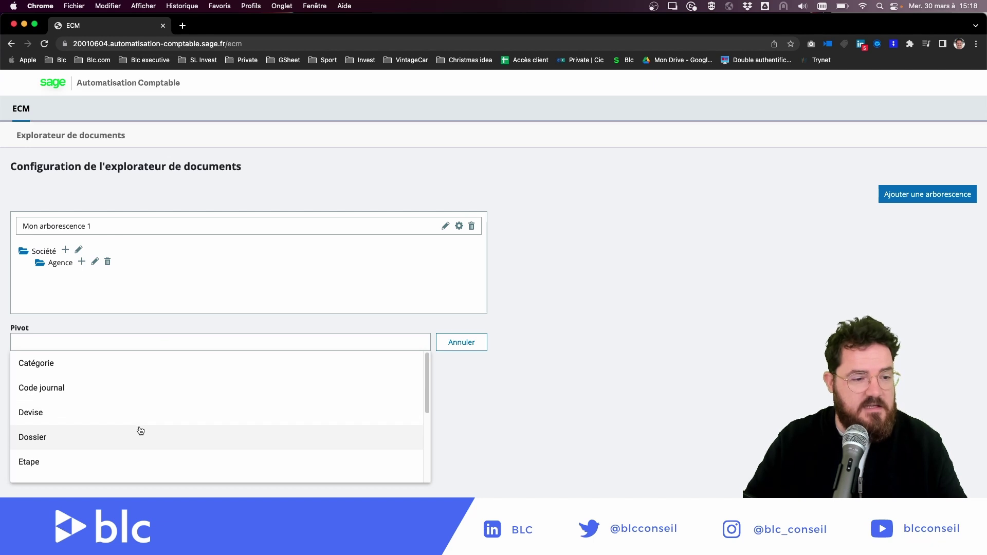
pyautogui.scroll(-2, 140, 431)
pyautogui.scroll(-3, 141, 431)
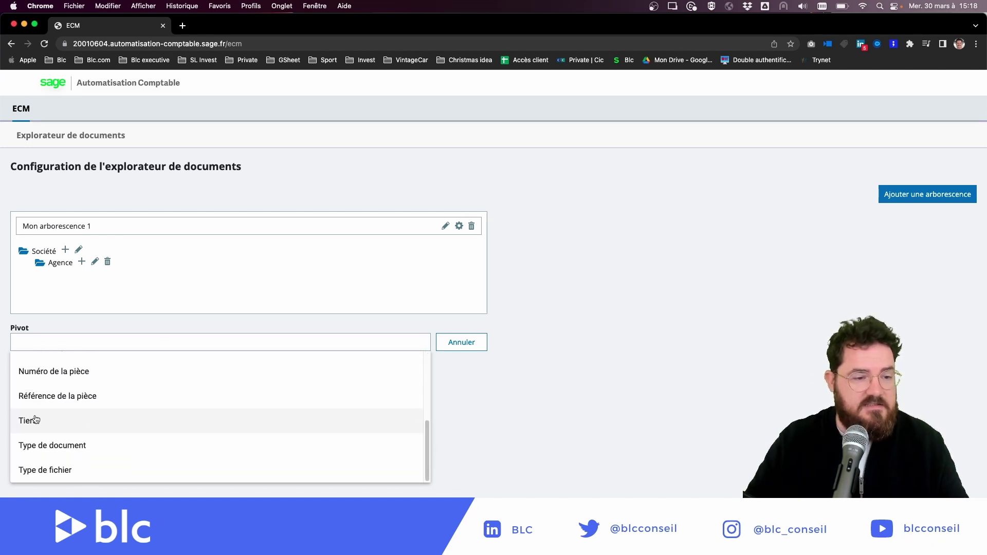
pyautogui.click(139, 419)
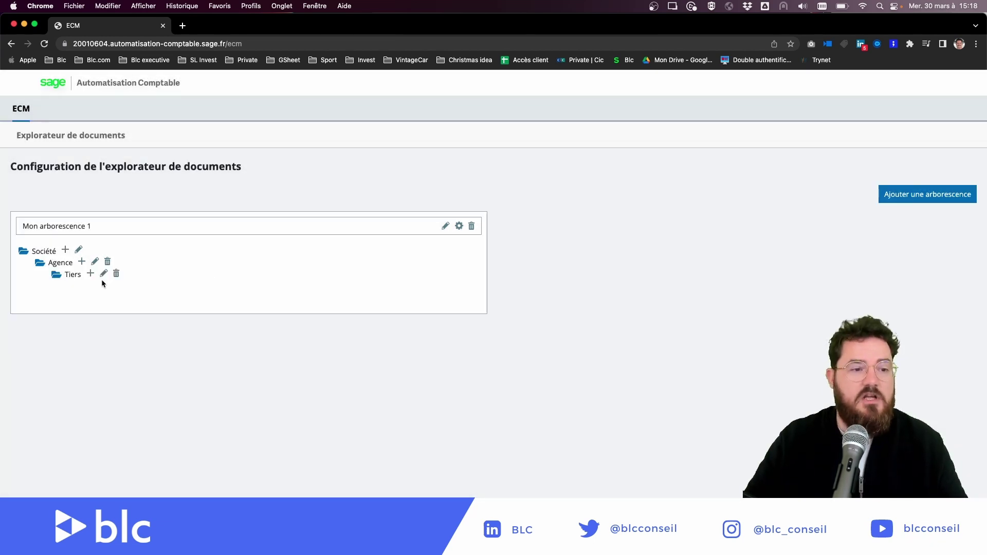
# Add a Type de document pivot level under the Tiers folder.
pyautogui.click(90, 273)
pyautogui.click(159, 339)
pyautogui.scroll(-5, 160, 405)
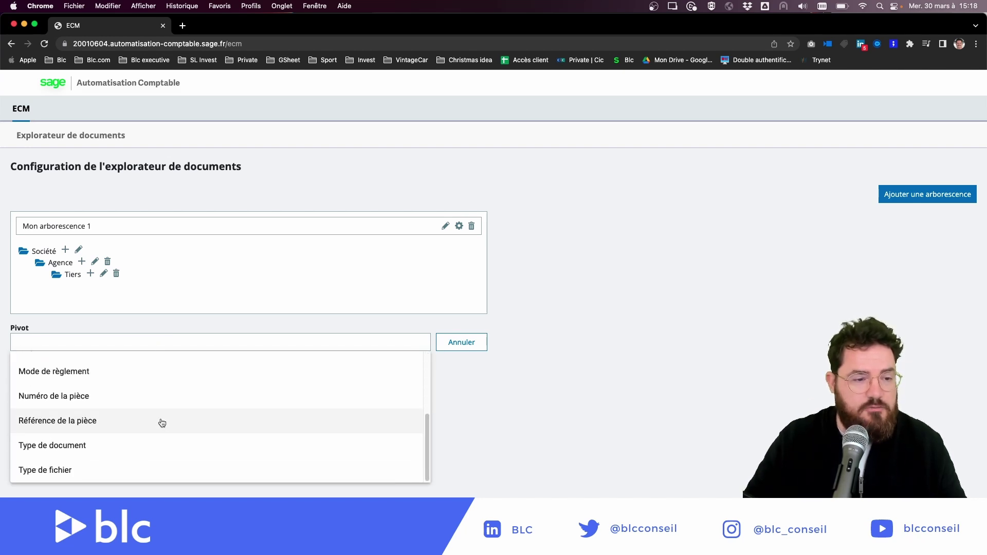
pyautogui.click(146, 447)
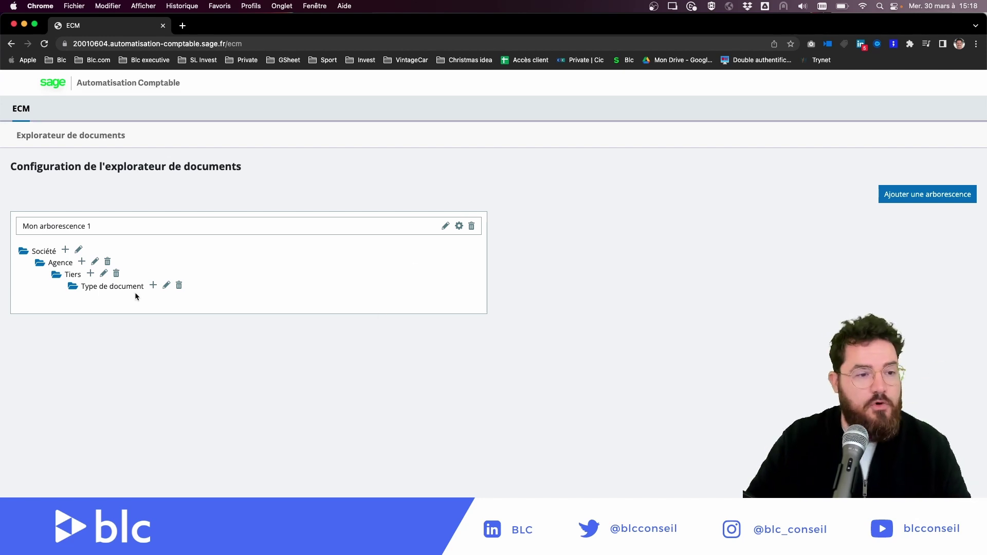
# Add a filter on the "BAP ?" field in the tree's settings and try switching its value on and off.
pyautogui.click(459, 226)
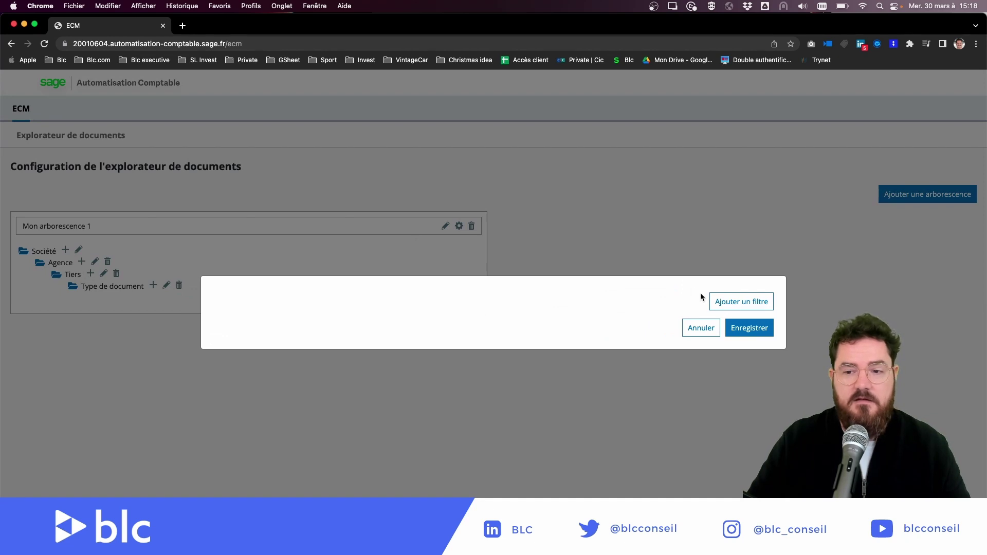
pyautogui.click(719, 302)
pyautogui.click(450, 321)
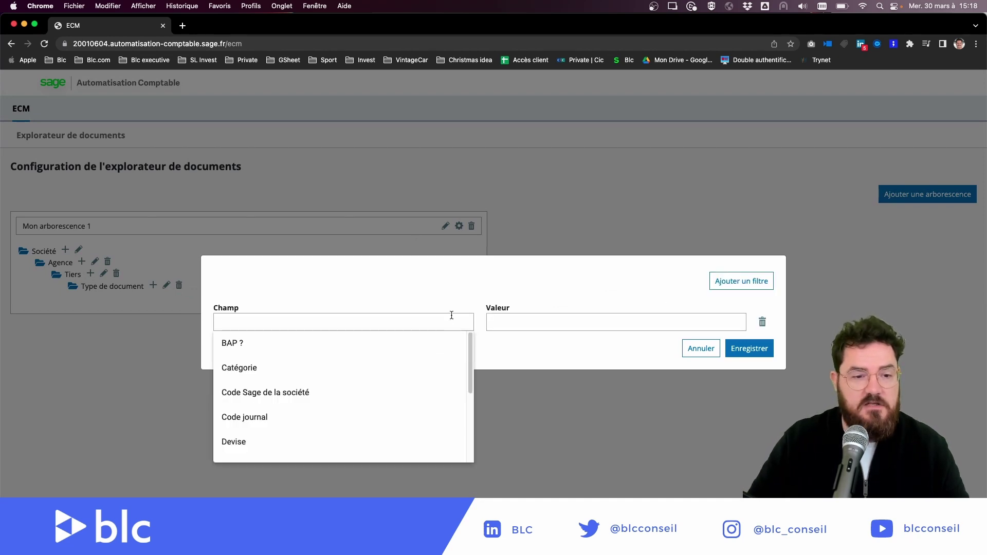
pyautogui.click(238, 345)
pyautogui.click(503, 332)
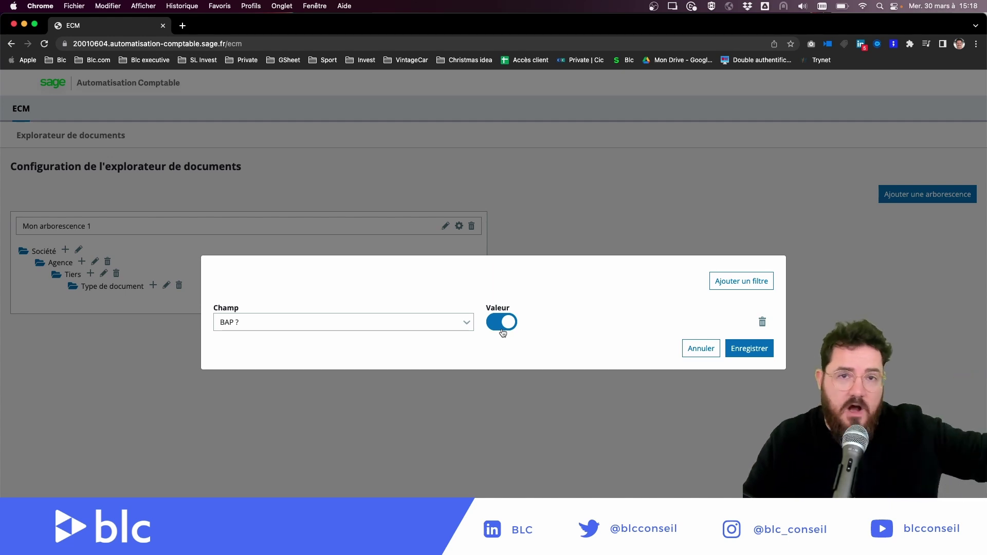
pyautogui.click(503, 326)
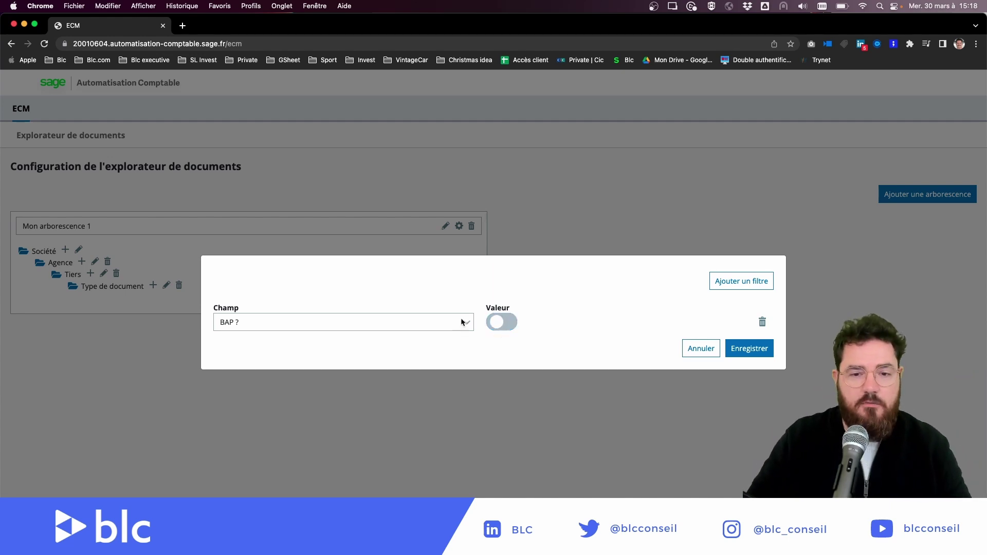
# Change the filter field to Catégorie, look through its possible values, and cancel the tree's filter settings.
pyautogui.click(460, 322)
pyautogui.scroll(-1, 296, 374)
pyautogui.scroll(-3, 300, 373)
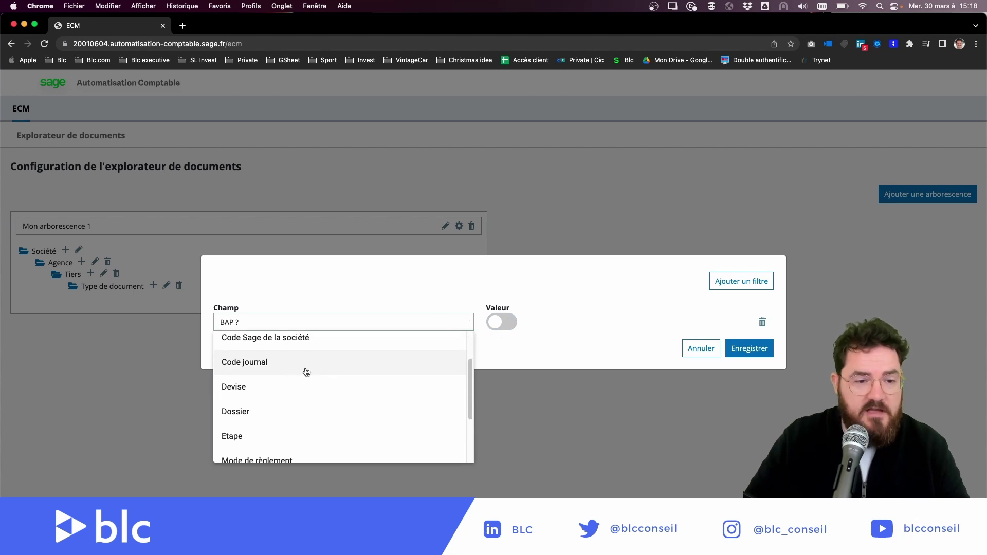
pyautogui.scroll(-1, 348, 401)
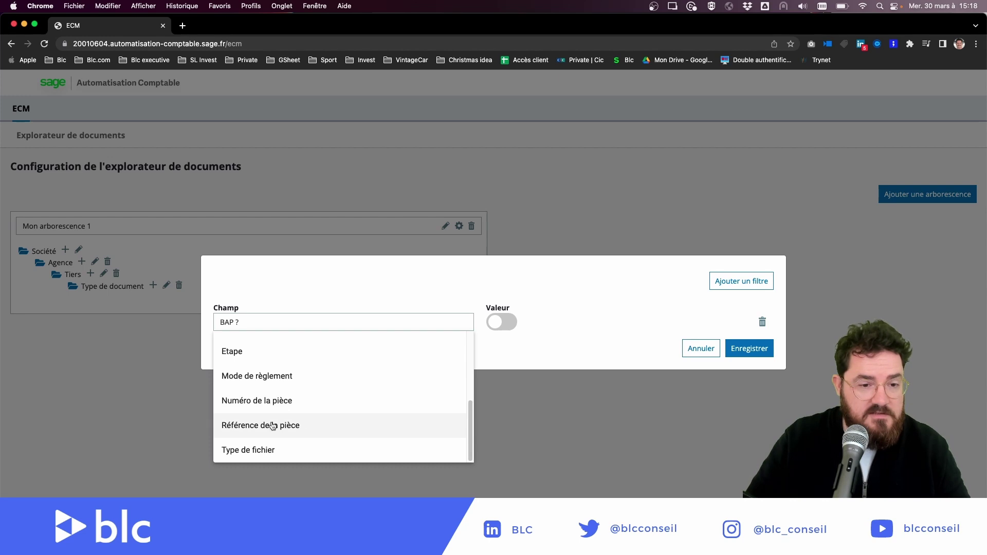
pyautogui.scroll(3, 272, 427)
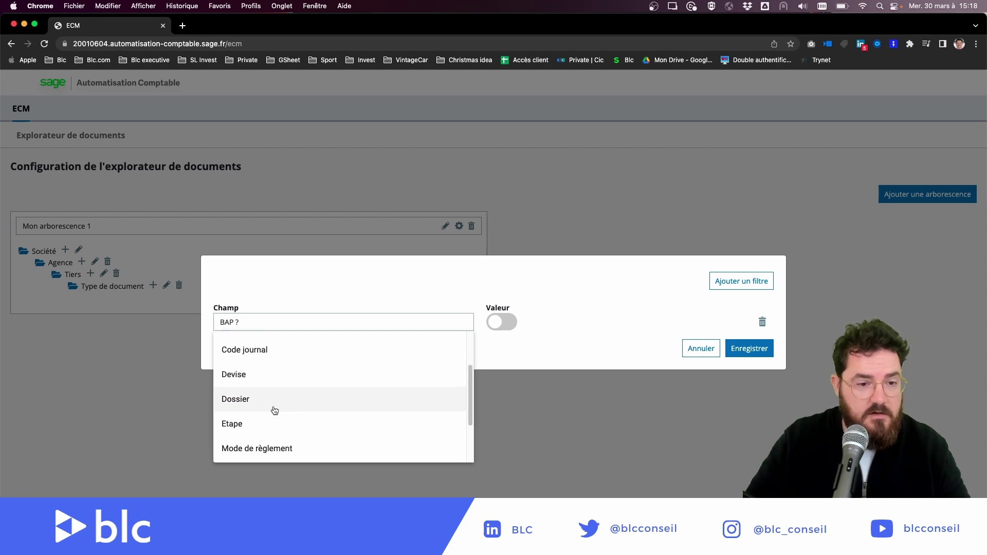
pyautogui.scroll(3, 275, 408)
pyautogui.click(246, 366)
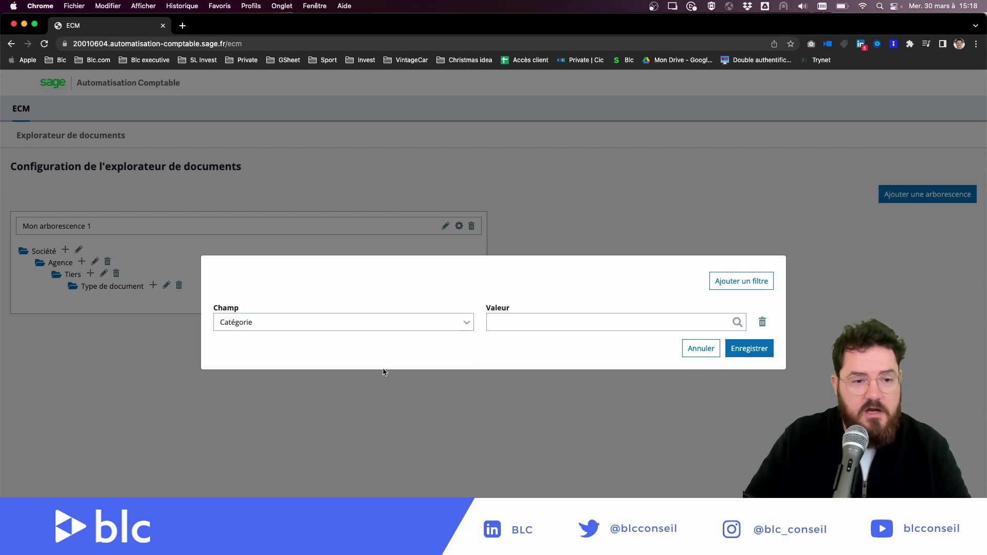
pyautogui.click(528, 329)
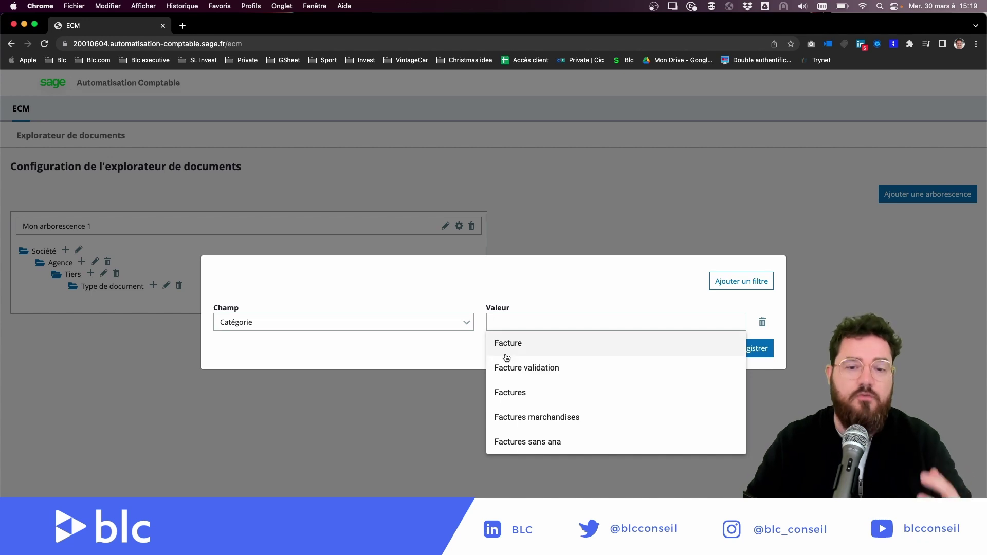
pyautogui.click(593, 292)
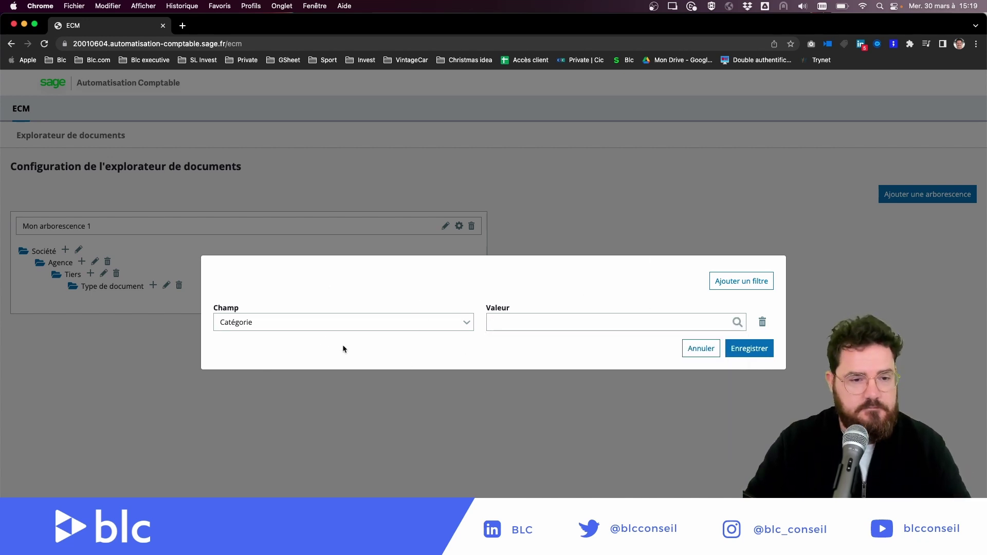
pyautogui.click(700, 348)
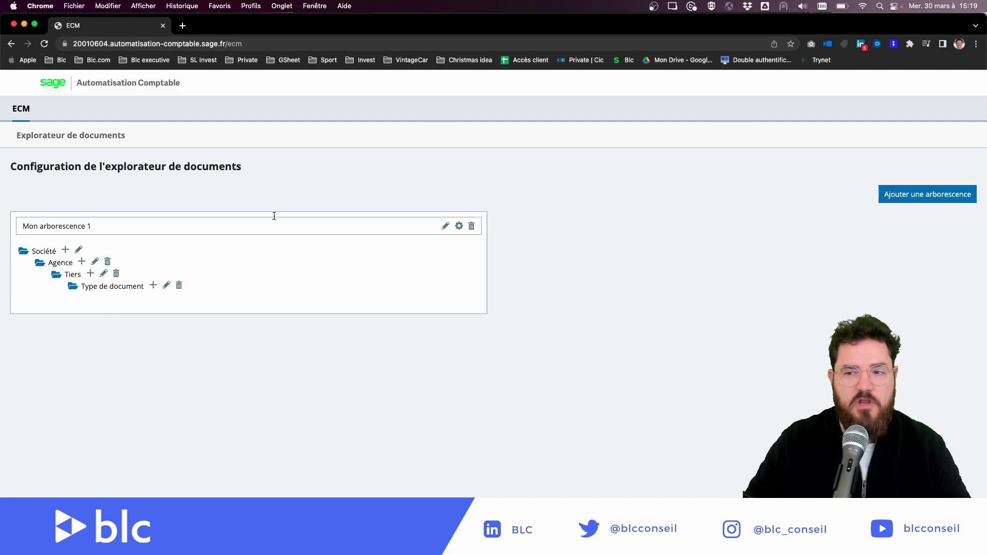
# Return to the document explorer and expand the Commercial agency under Bijou to review its supplier folders.
pyautogui.click(82, 140)
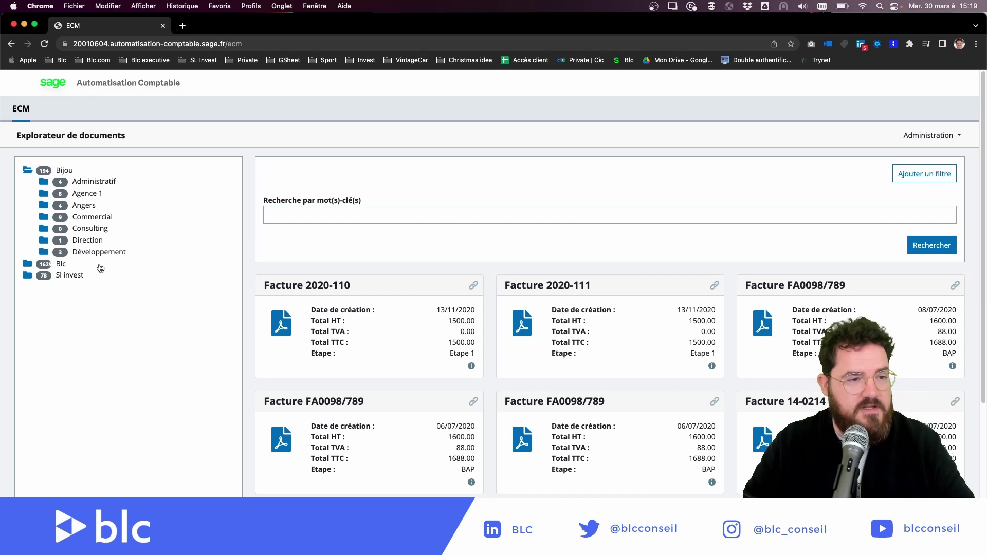
pyautogui.click(72, 219)
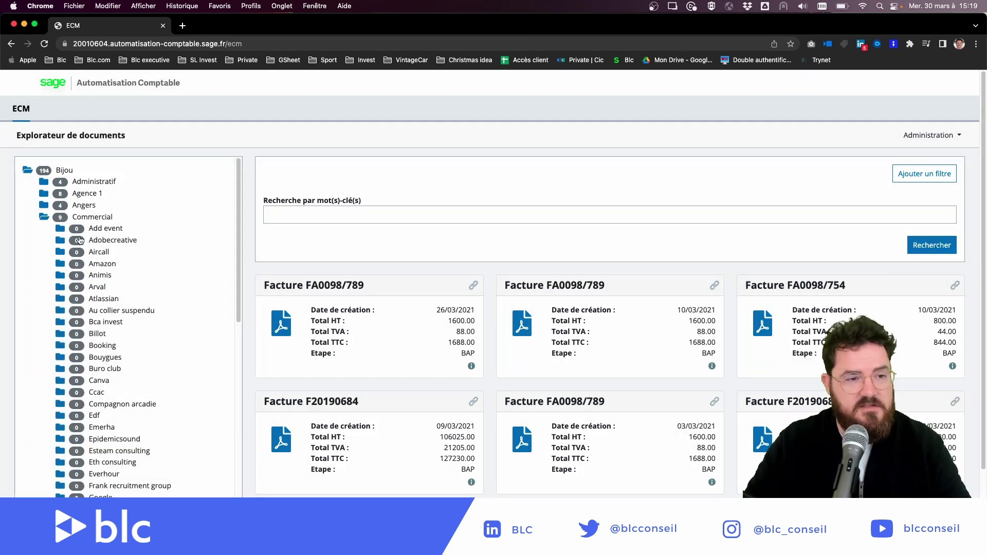
pyautogui.scroll(-5, 91, 276)
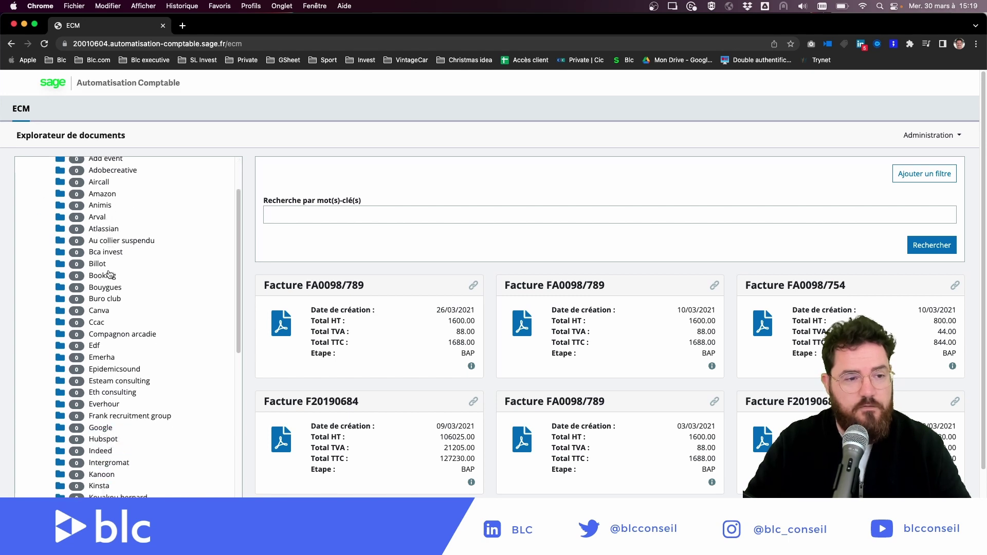
pyautogui.scroll(5, 154, 279)
pyautogui.scroll(-5, 95, 263)
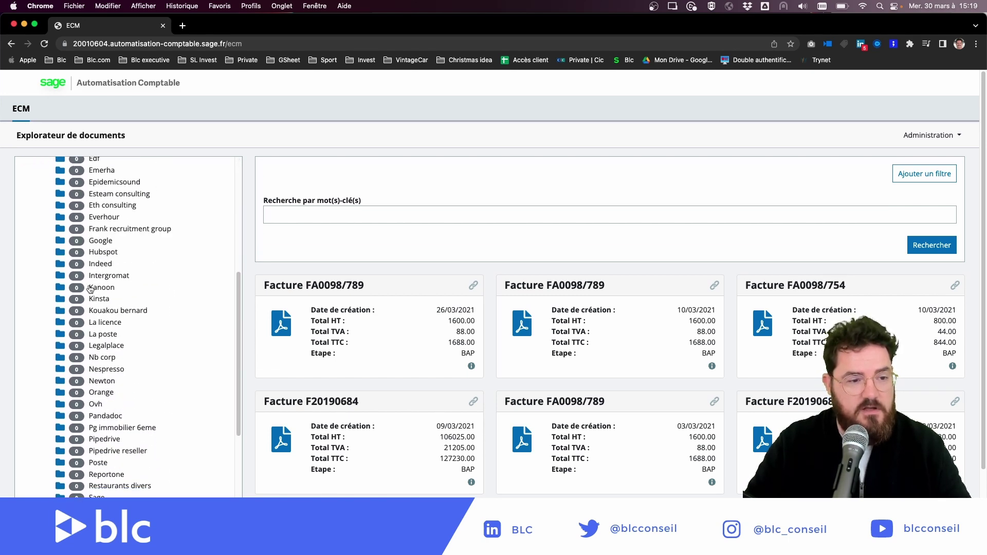
# Expand the Hubspot supplier folder to view its document types, and collapse it and the Commercial folder.
pyautogui.click(72, 252)
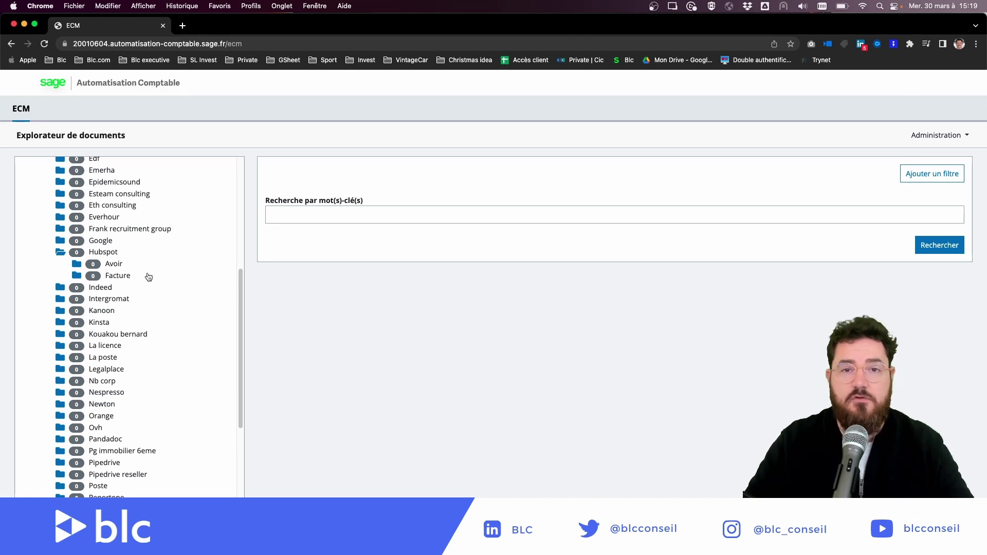
pyautogui.click(61, 252)
pyautogui.scroll(-5, 69, 259)
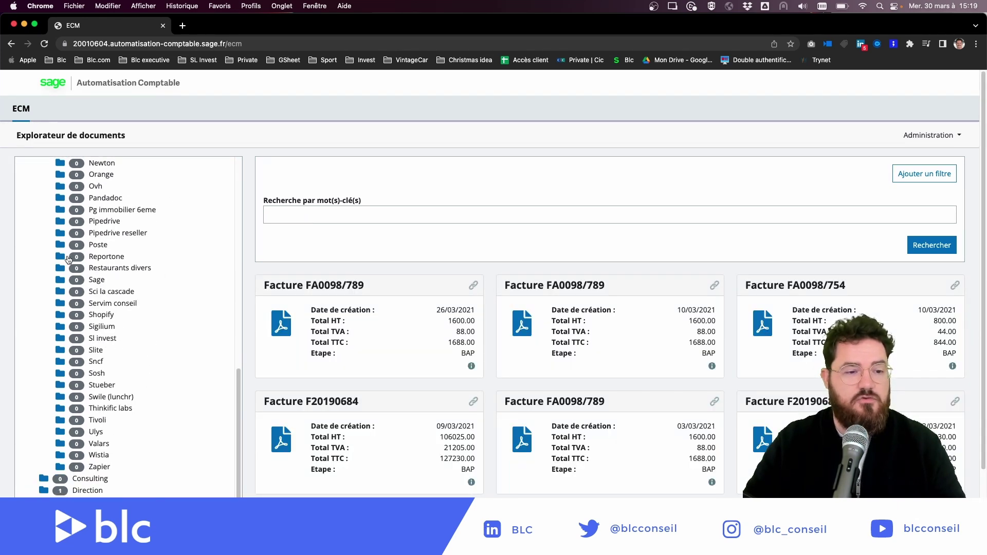
pyautogui.scroll(10, 68, 259)
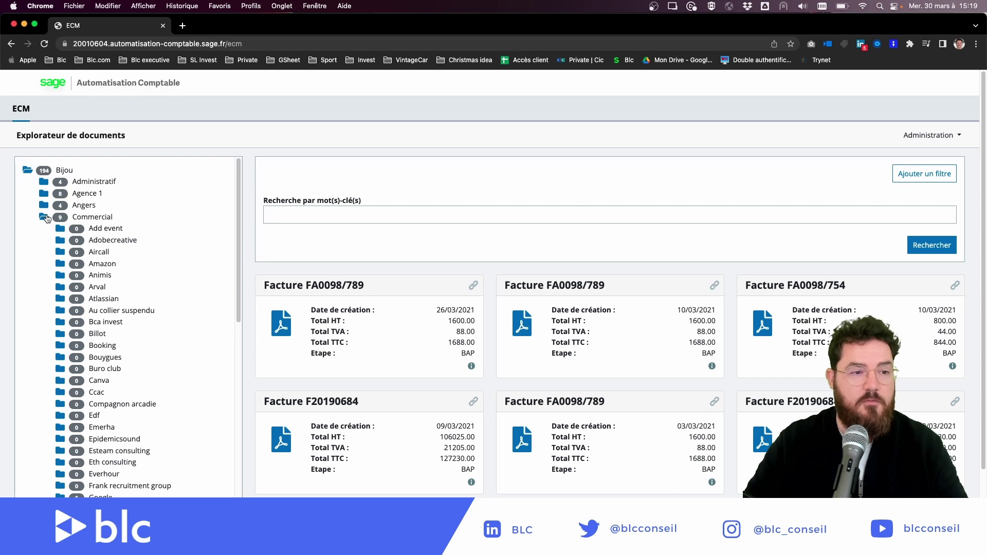
pyautogui.click(44, 217)
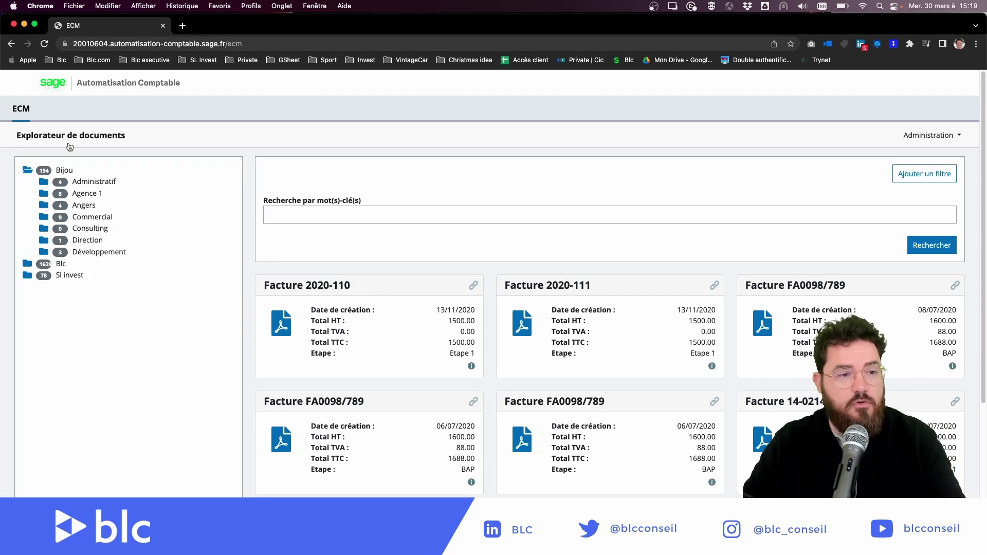
# Reopen the Bijou company folder and look through the documents it contains.
pyautogui.click(30, 170)
pyautogui.click(56, 171)
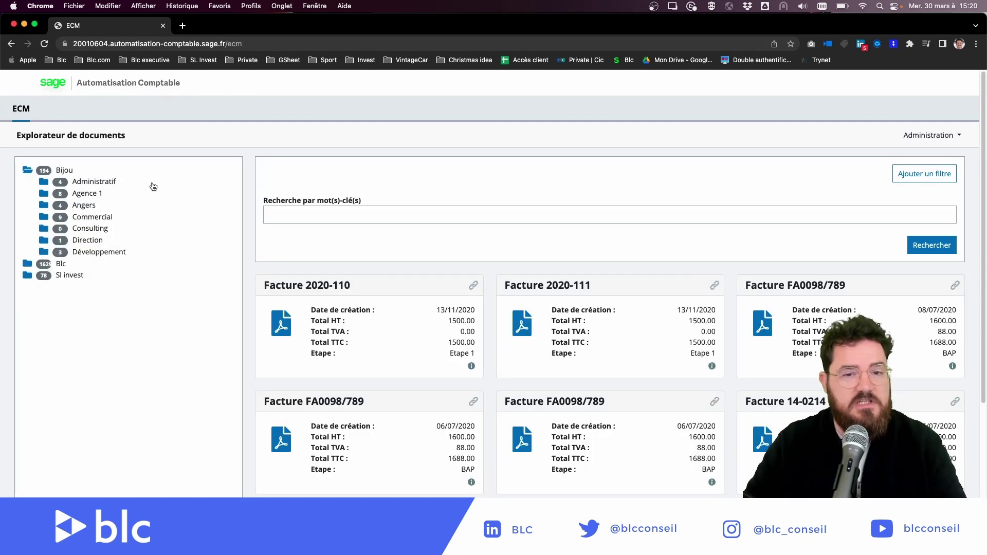
pyautogui.scroll(-8, 656, 360)
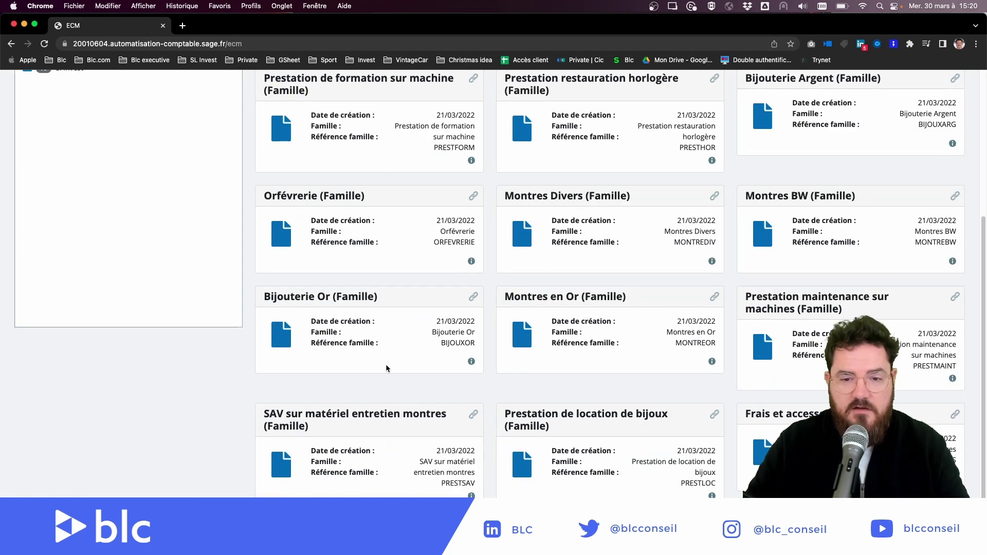
# Look through the family records listed for Bijou and continue to its article records.
pyautogui.scroll(5, 389, 325)
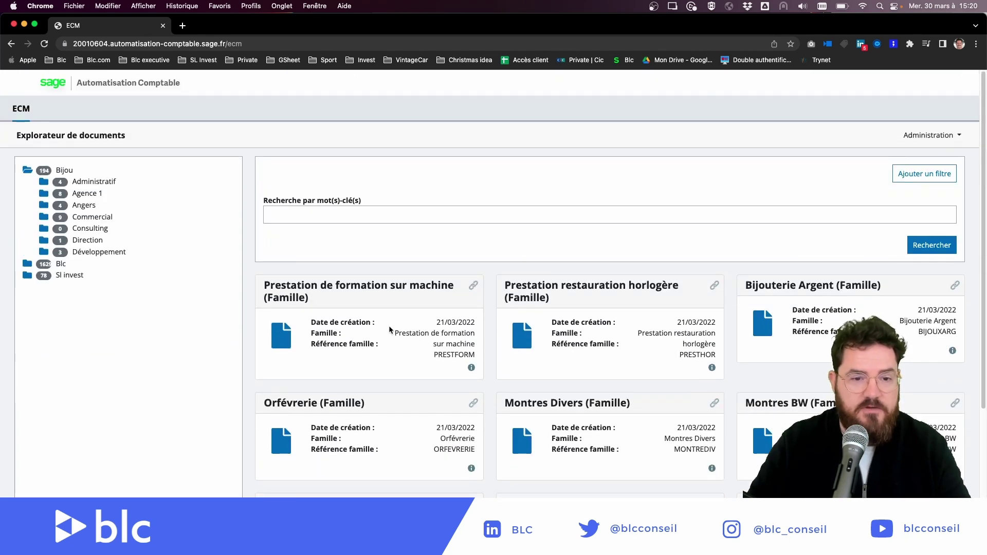
pyautogui.scroll(-4, 388, 326)
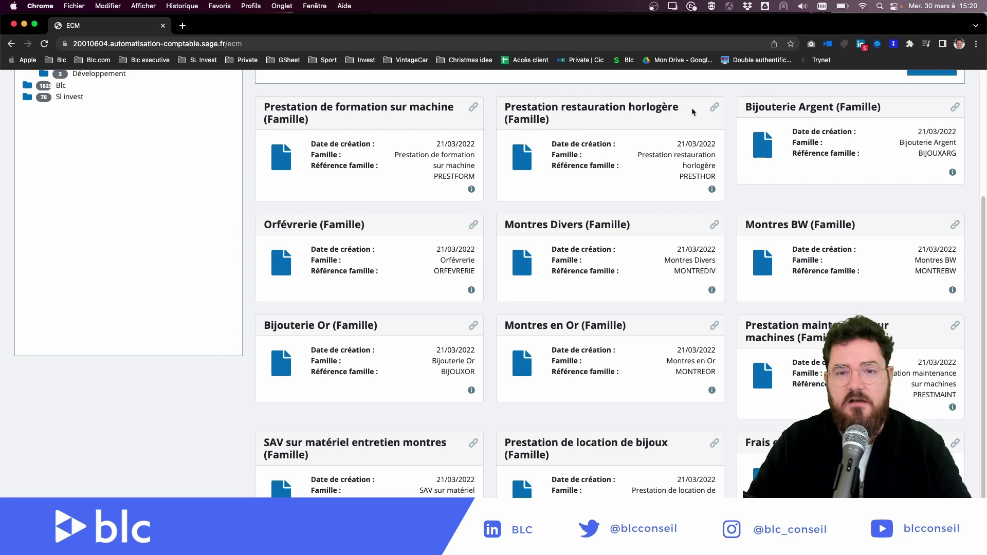
pyautogui.scroll(-1, 541, 282)
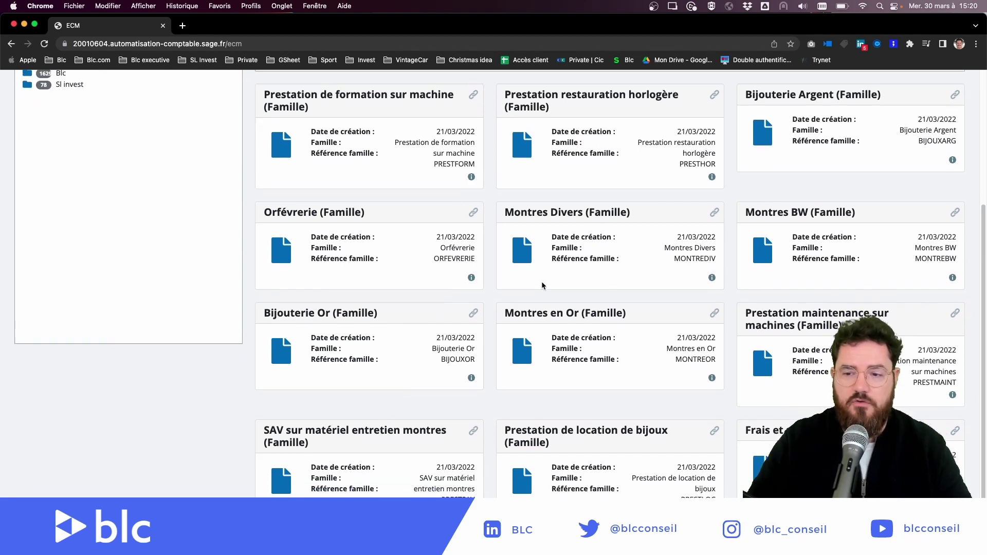
pyautogui.scroll(-5, 531, 455)
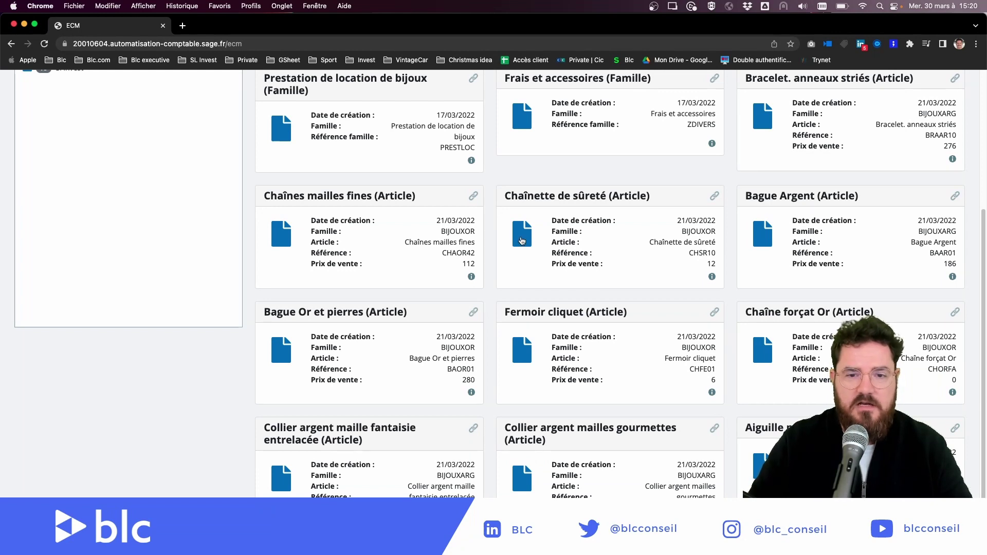
# Check the linked documents and the source data of the Chaînette de sûreté article.
pyautogui.click(714, 196)
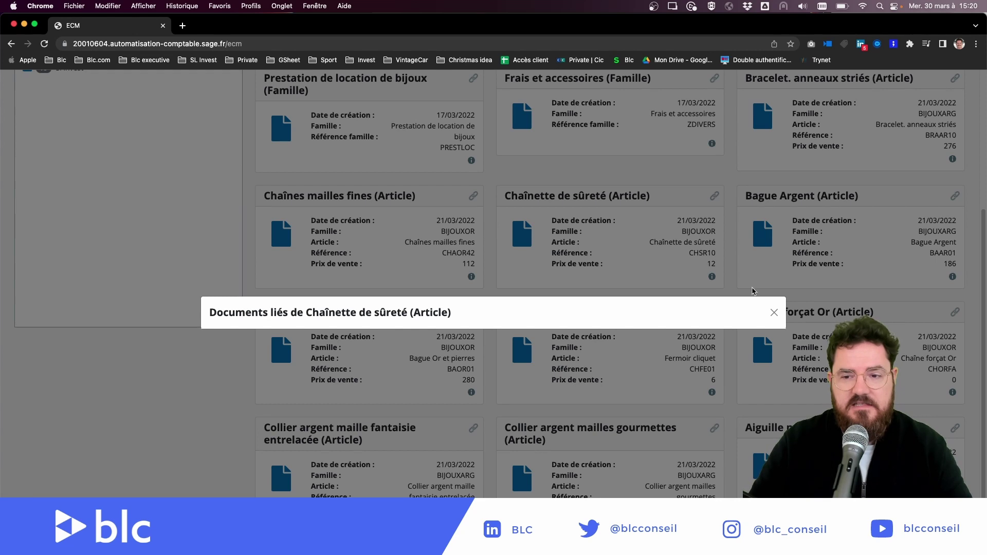
pyautogui.click(773, 313)
pyautogui.click(712, 276)
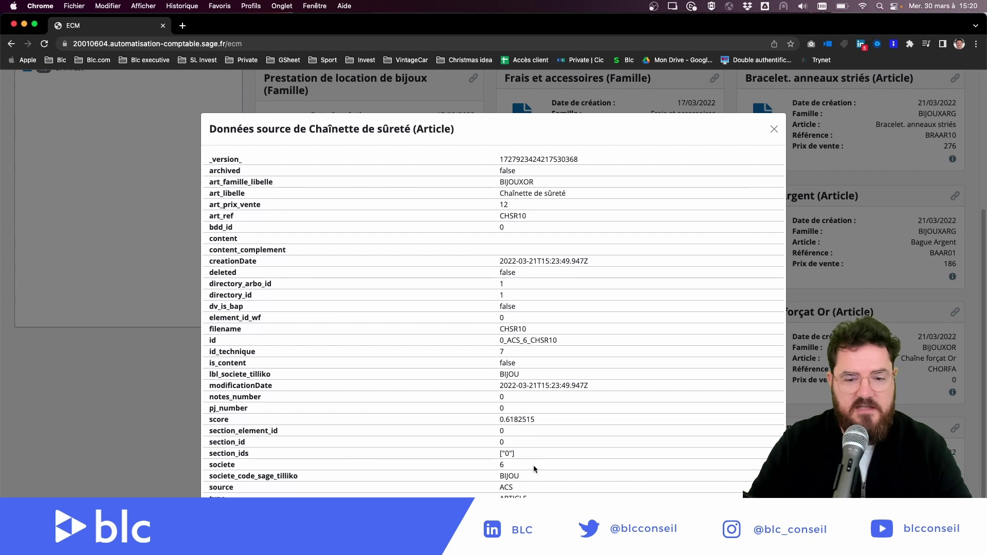
pyautogui.click(774, 129)
pyautogui.scroll(5, 357, 218)
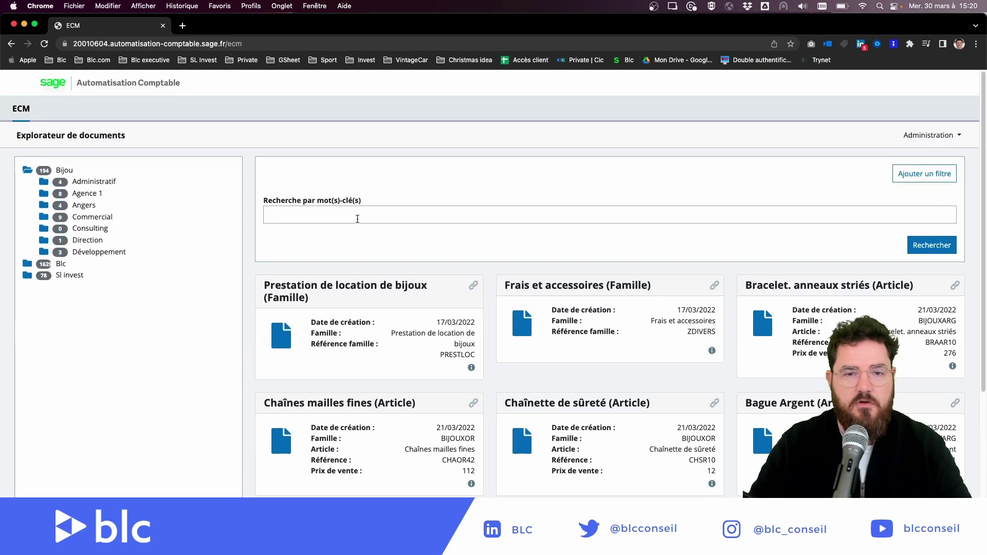
# Add a filter on the Type de fichier field to Mon arborescence 1 in the document explorer configuration.
pyautogui.click(942, 132)
pyautogui.click(929, 154)
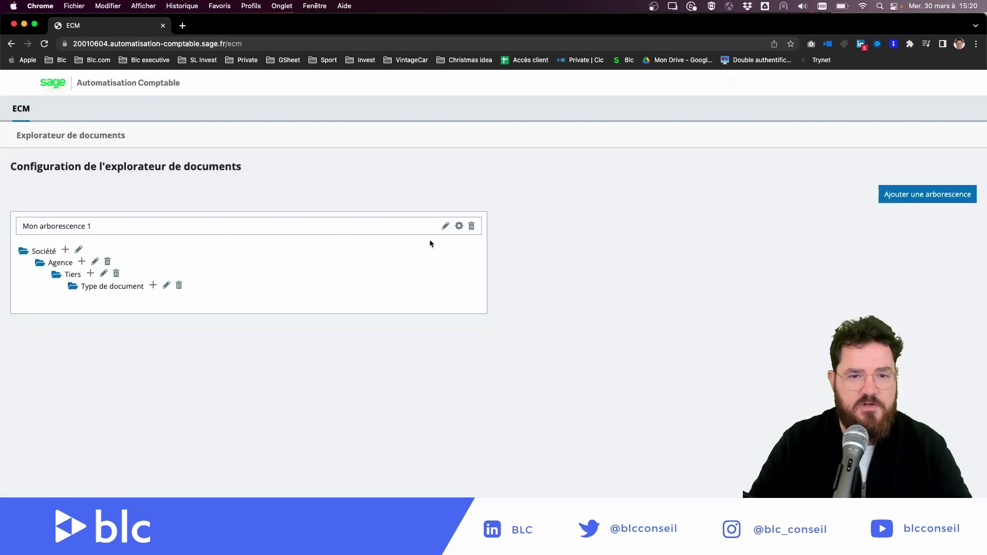
pyautogui.click(459, 226)
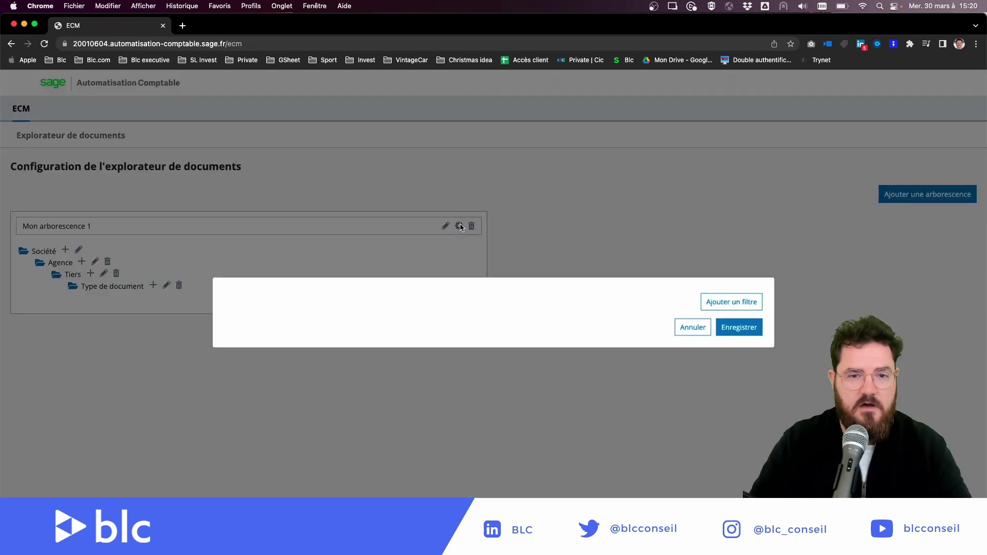
pyautogui.click(752, 302)
pyautogui.click(314, 322)
pyautogui.scroll(-5, 304, 376)
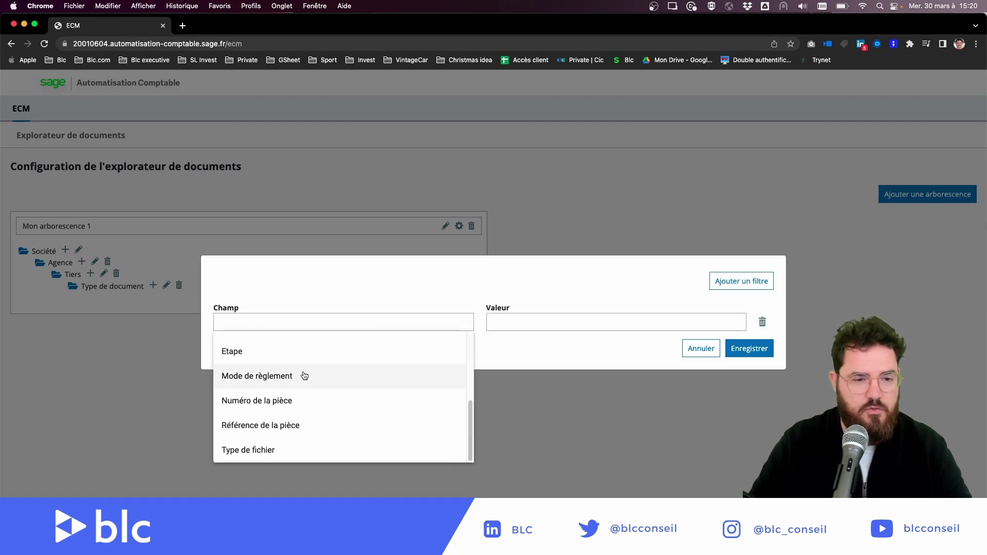
pyautogui.click(248, 450)
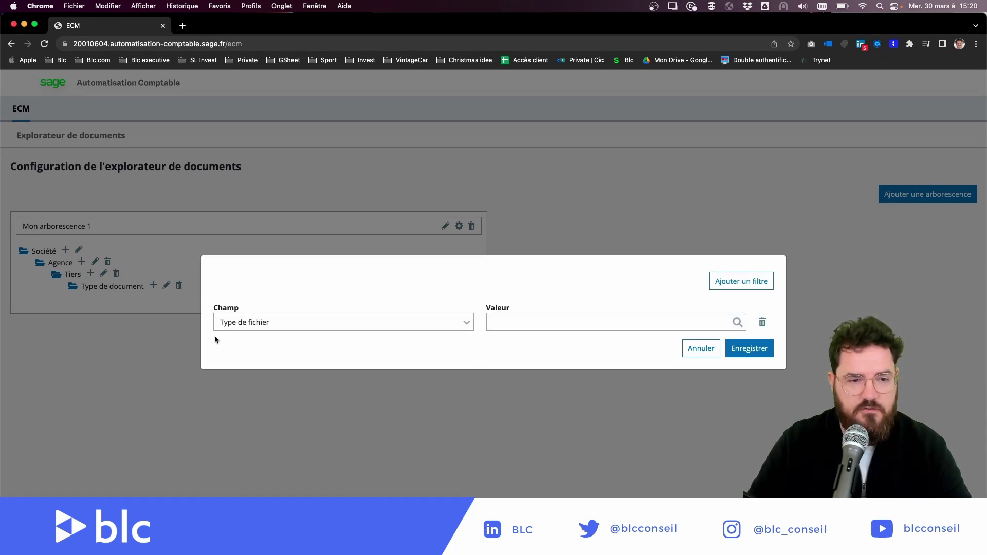
# Set the Type de fichier filter's value to ACS and save the tree's filter settings.
pyautogui.click(517, 316)
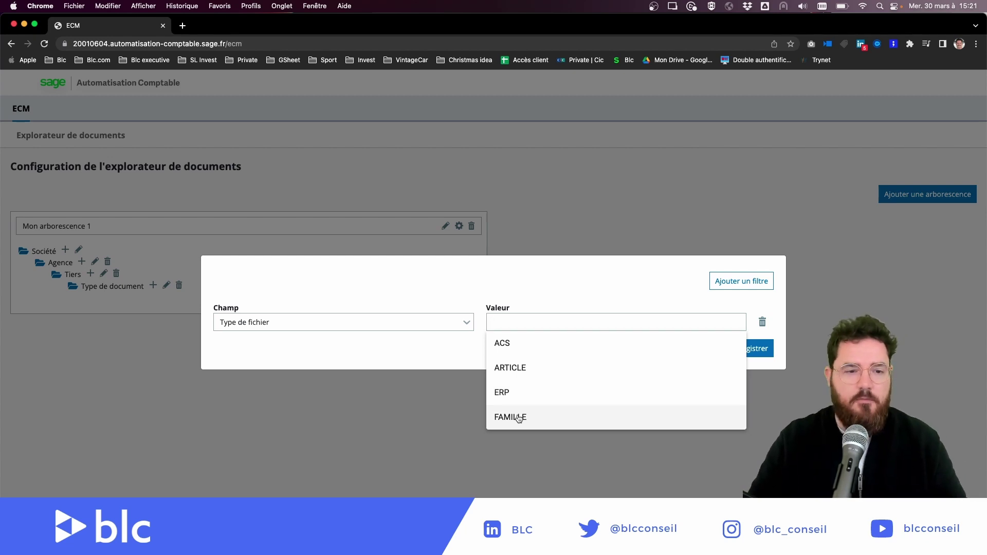
pyautogui.click(395, 364)
pyautogui.click(522, 322)
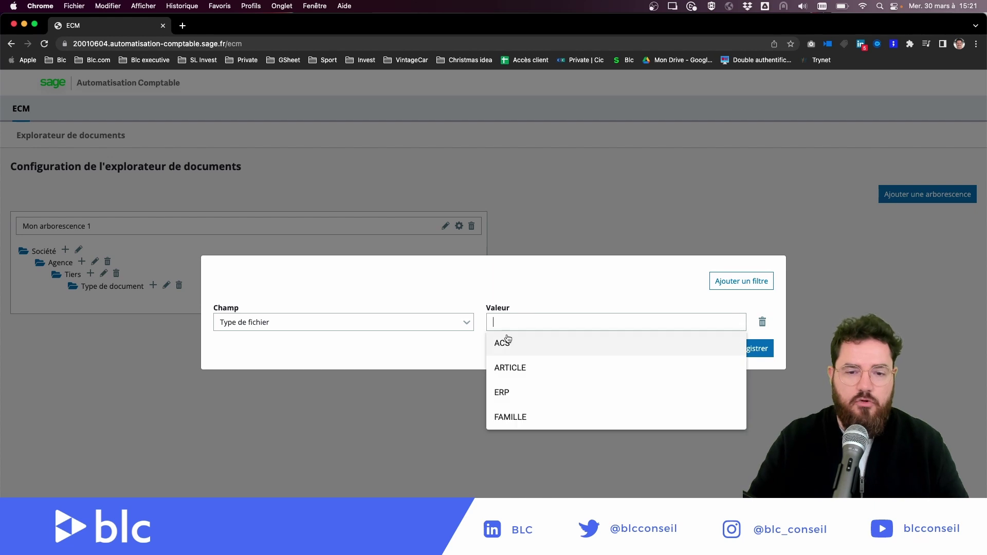
pyautogui.click(501, 341)
pyautogui.click(736, 350)
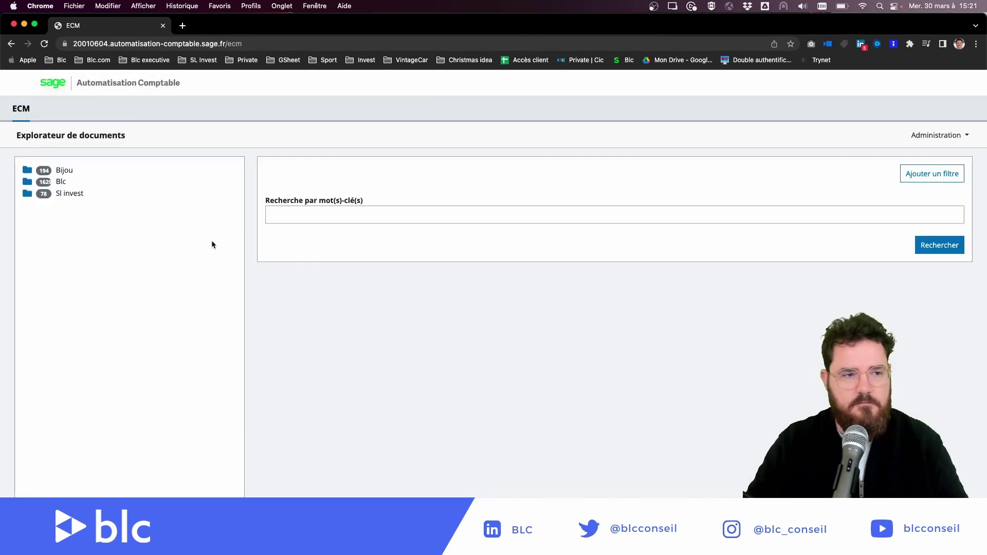
# Reopen the Bijou company folder and try to open Facture 14-0213 created on 07/06/2021.
pyautogui.click(33, 170)
pyautogui.scroll(-5, 596, 406)
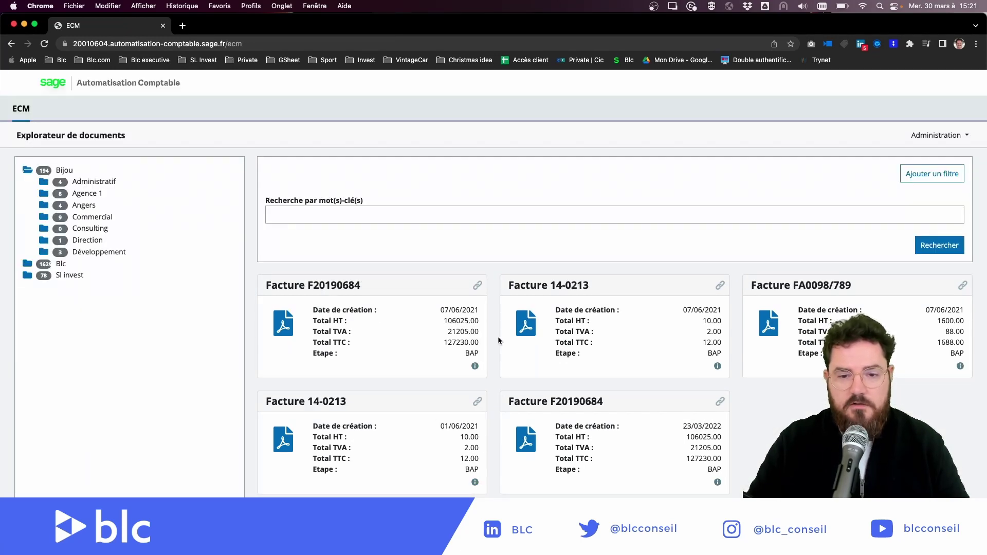
pyautogui.click(528, 319)
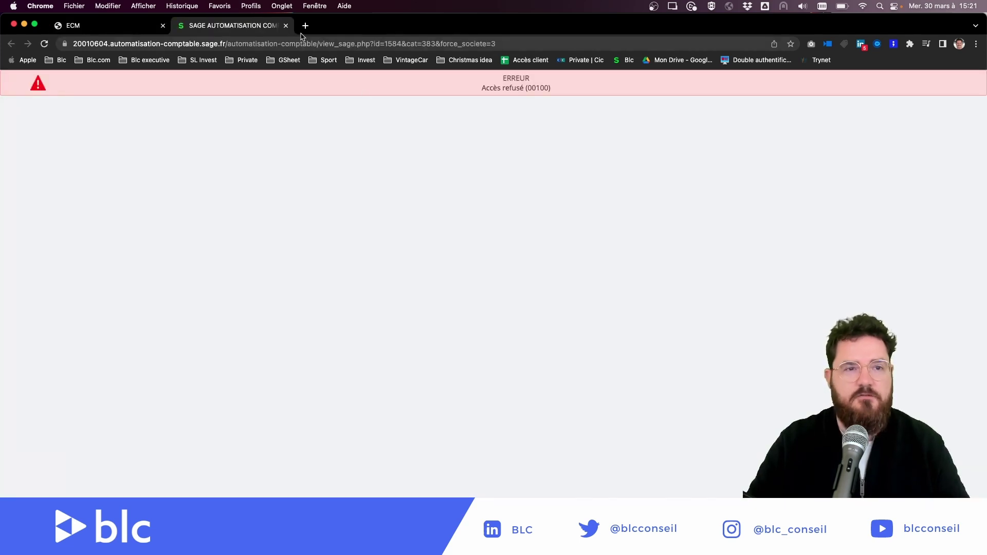
pyautogui.click(286, 25)
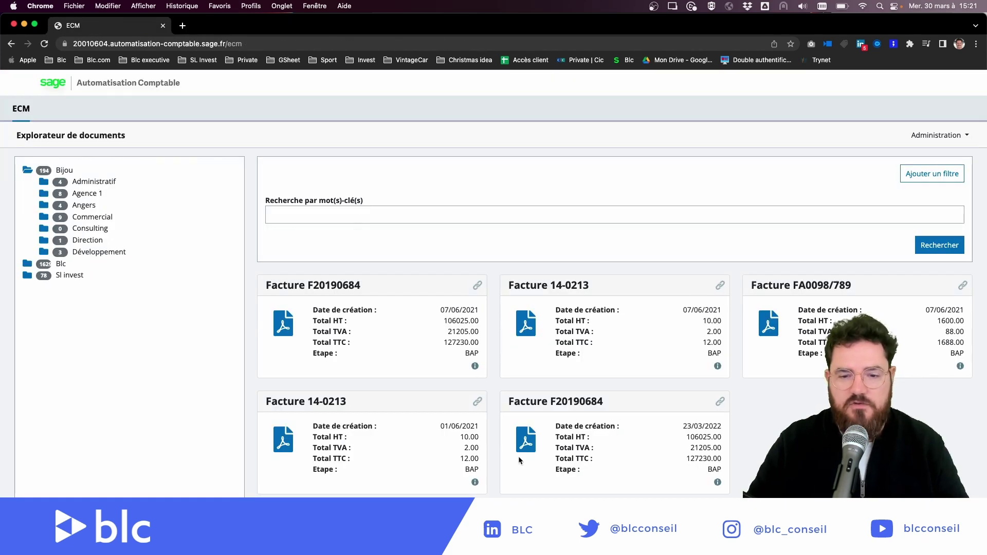
# Open Facture F20190684 created on 23/03/2022, read through the invoice, and close it.
pyautogui.click(526, 440)
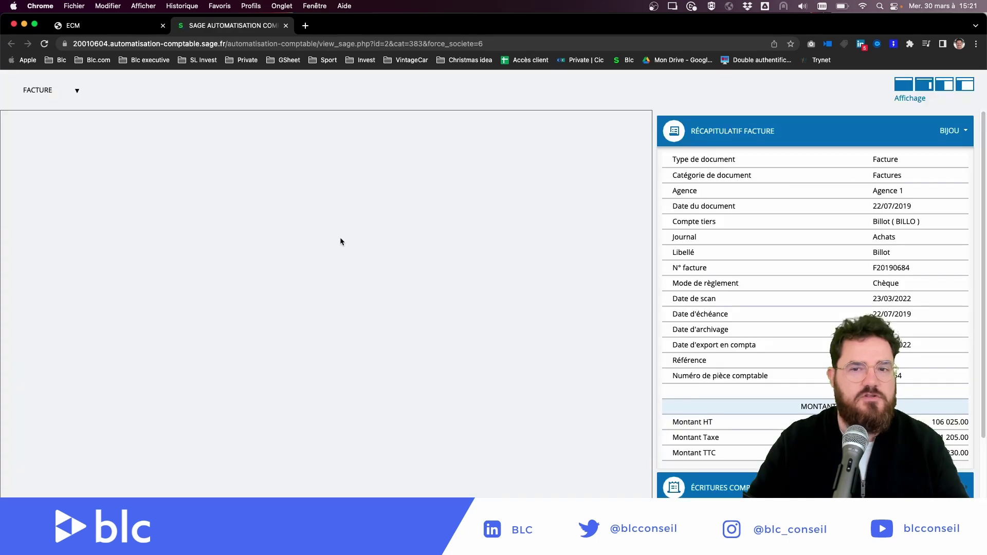
pyautogui.scroll(-3, 355, 313)
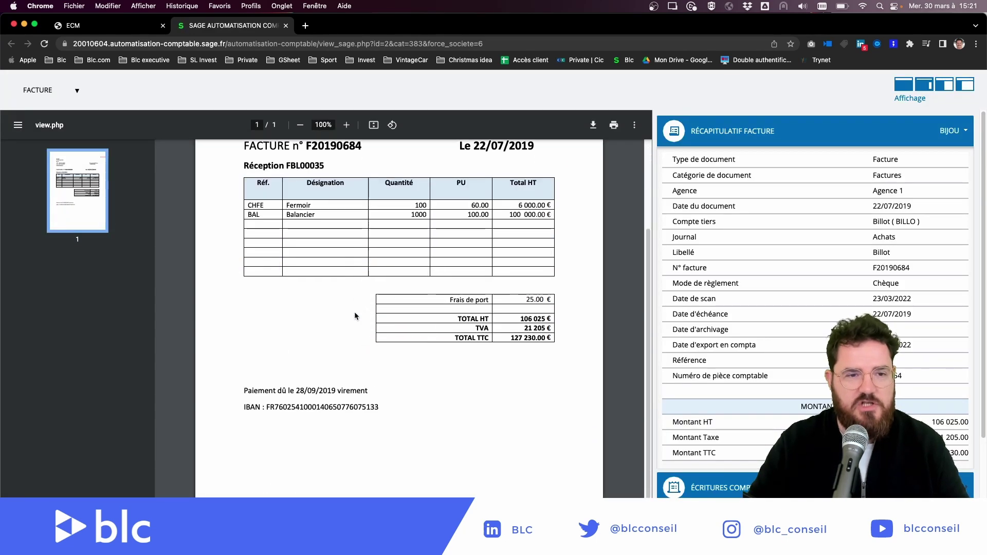
pyautogui.scroll(3, 354, 316)
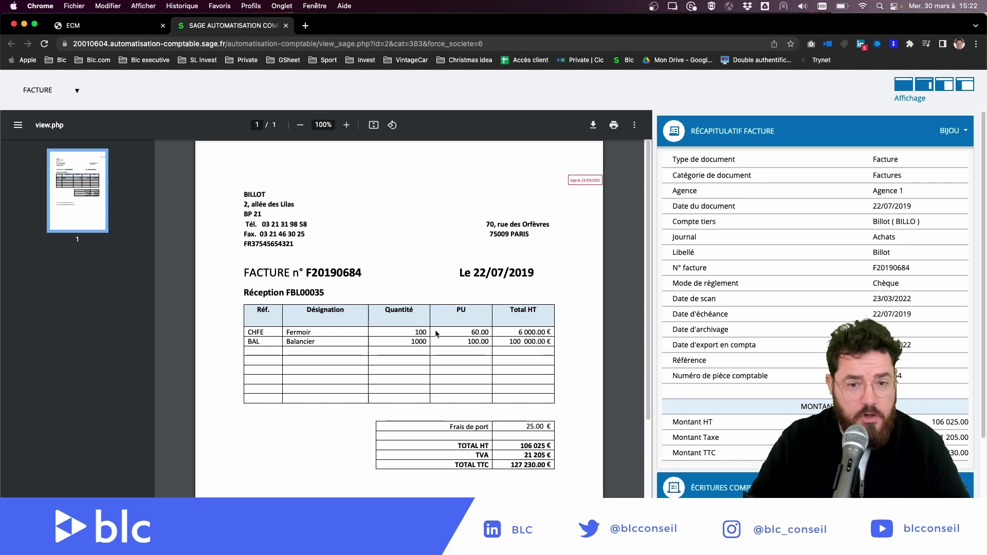
pyautogui.click(286, 26)
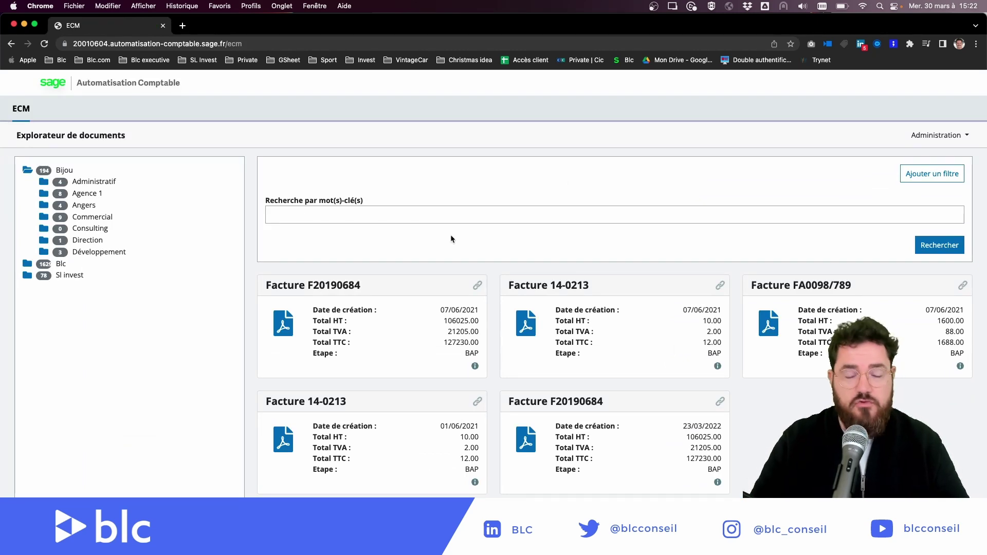
# Search the Bijou documents for the keyword "maintenance" and for "Fermoir", and clear the keyword.
pyautogui.write('maintenance')
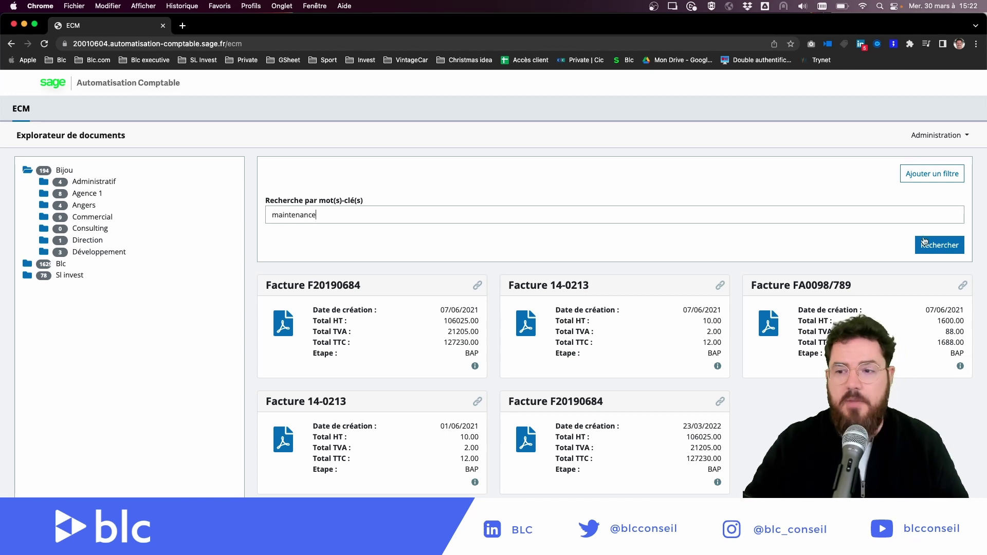
pyautogui.click(944, 249)
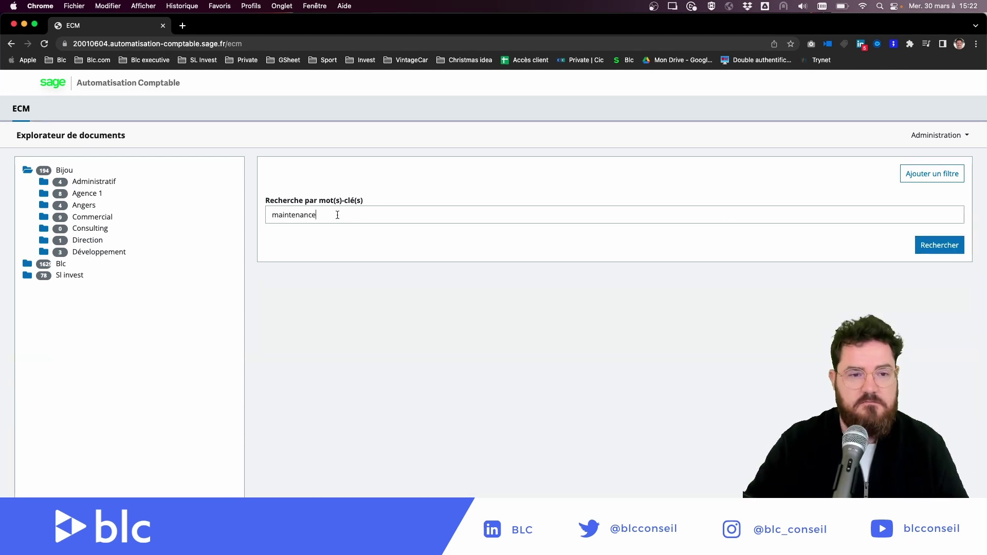
pyautogui.moveTo(338, 214); pyautogui.dragTo(273, 212)
pyautogui.press('BackSpace')
pyautogui.write('F')
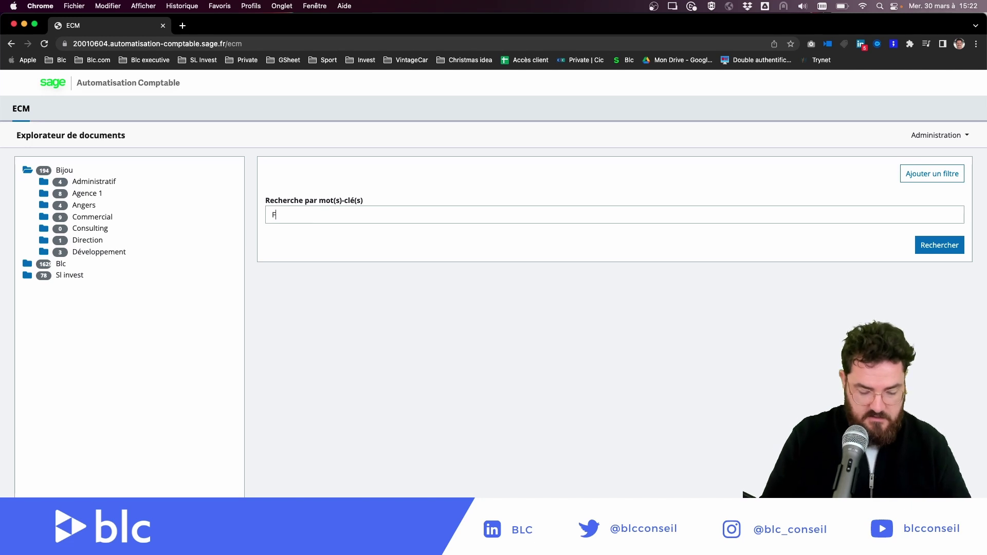
pyautogui.write('ermoir')
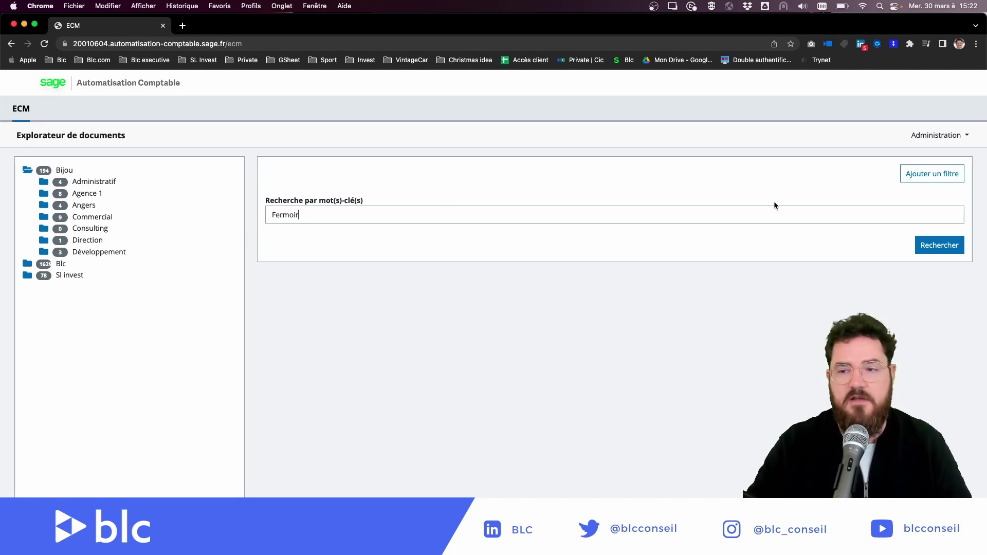
pyautogui.click(932, 243)
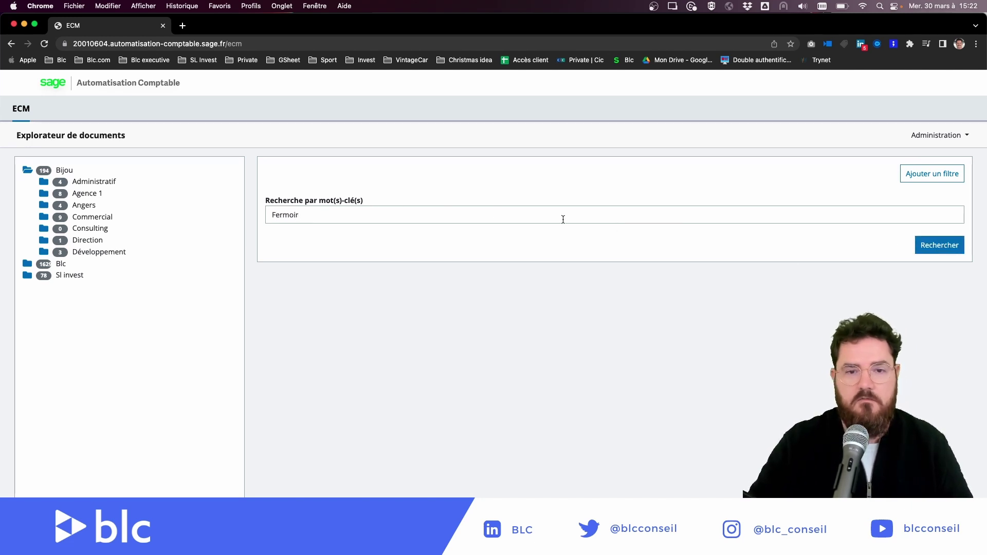
pyautogui.doubleClick(306, 213)
pyautogui.press('BackSpace')
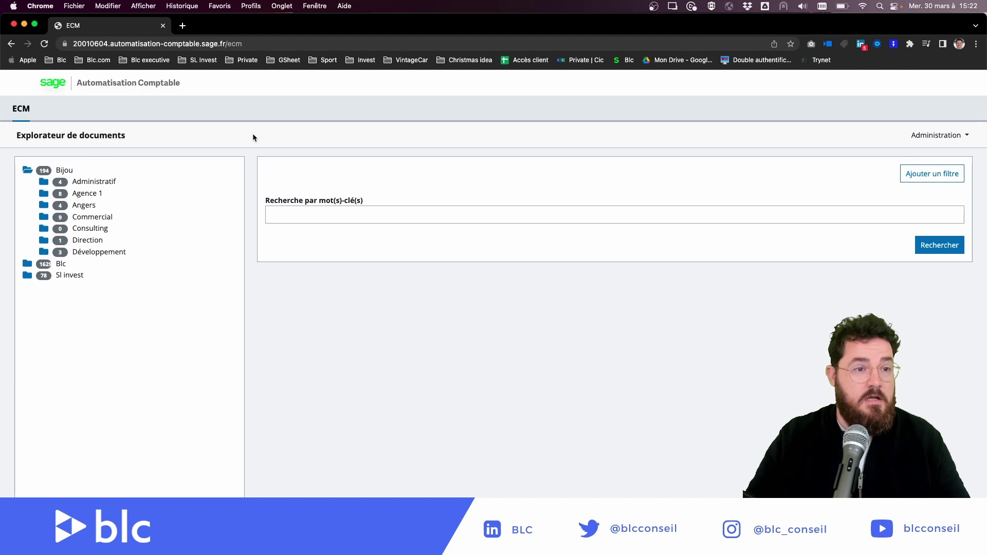
# Visit the Automatisation Comptable dashboard, reopen the ECM from it, and head back to the dashboard.
pyautogui.click(112, 83)
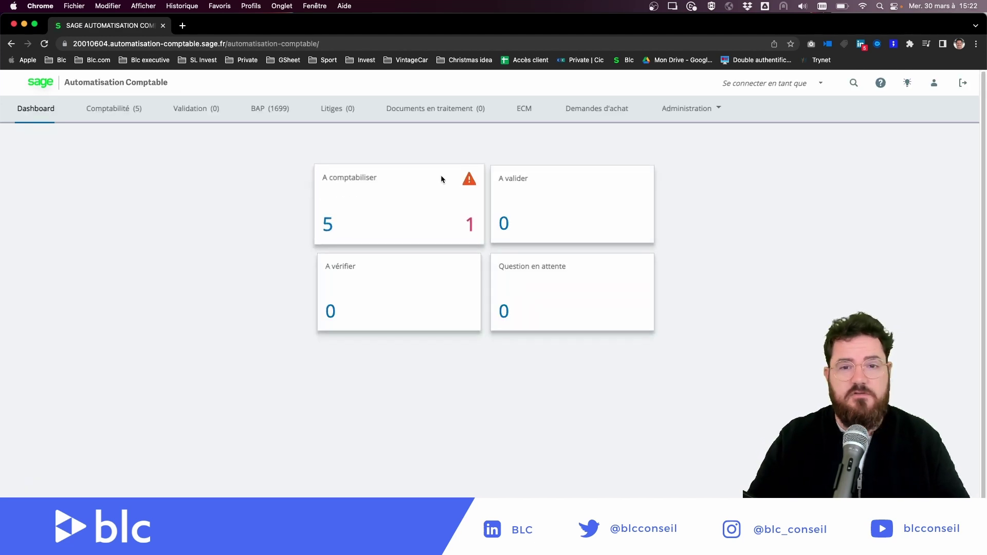
pyautogui.click(524, 116)
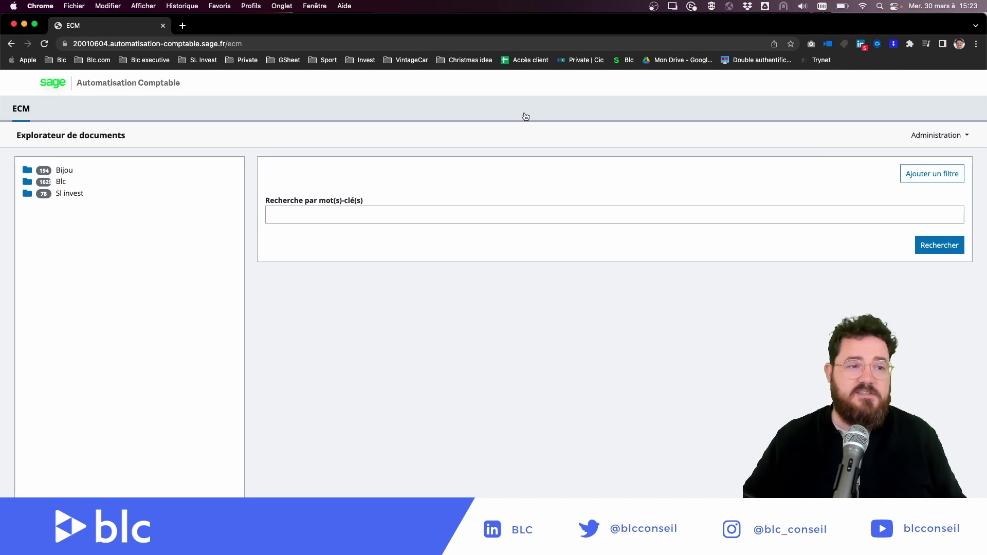
pyautogui.click(100, 87)
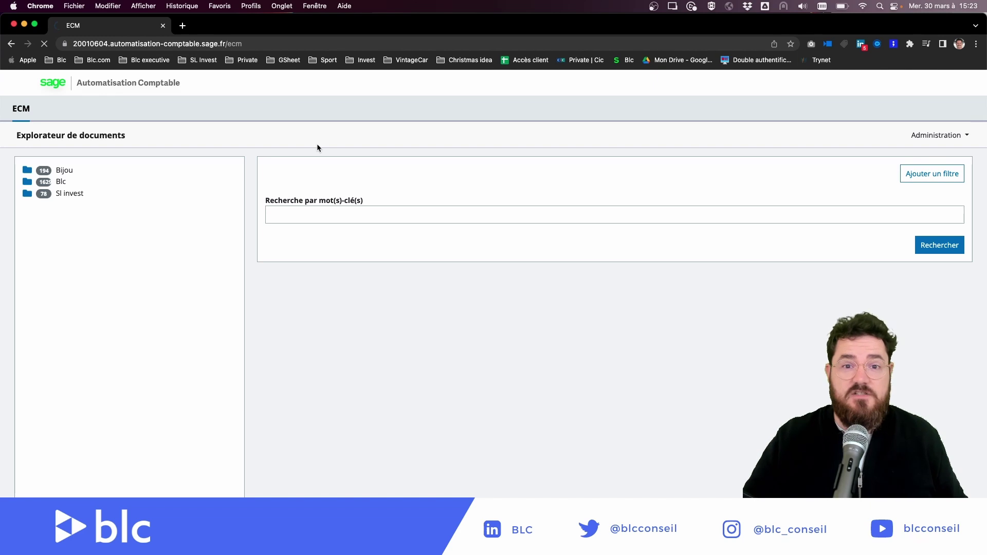